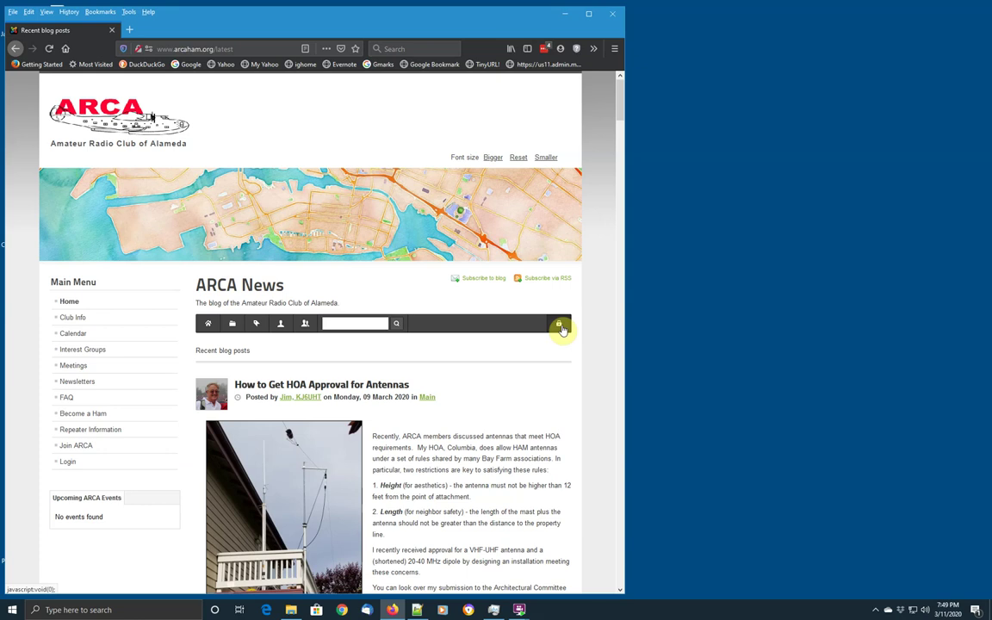
Log in to the ARCA News blog using the member's username and password.
{"action": "left_click", "coordinate": [561, 327]}
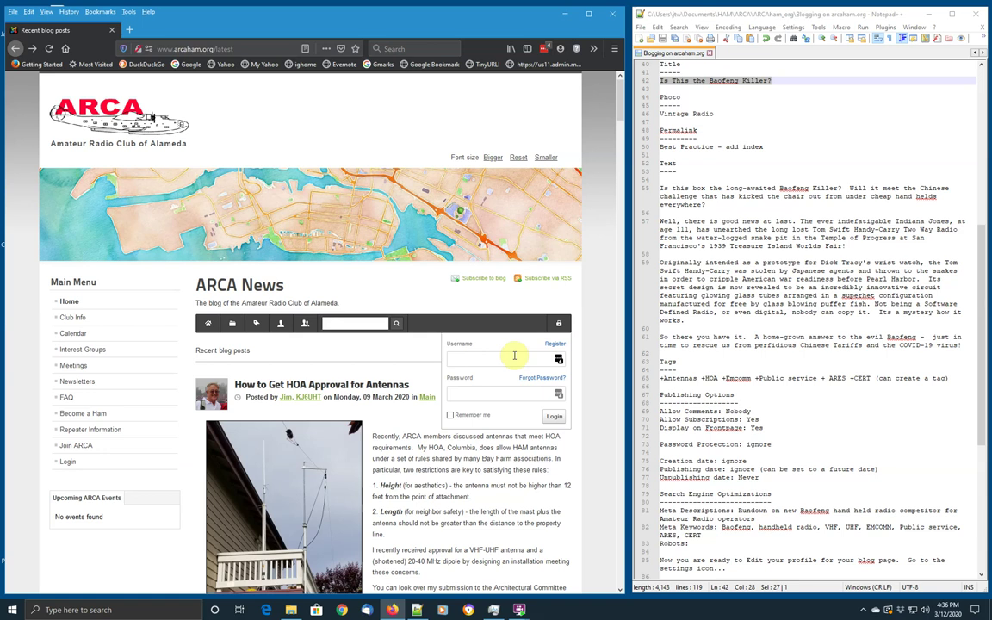
{"action": "type", "text": "KZ6HJS"}
{"action": "left_click", "coordinate": [509, 393]}
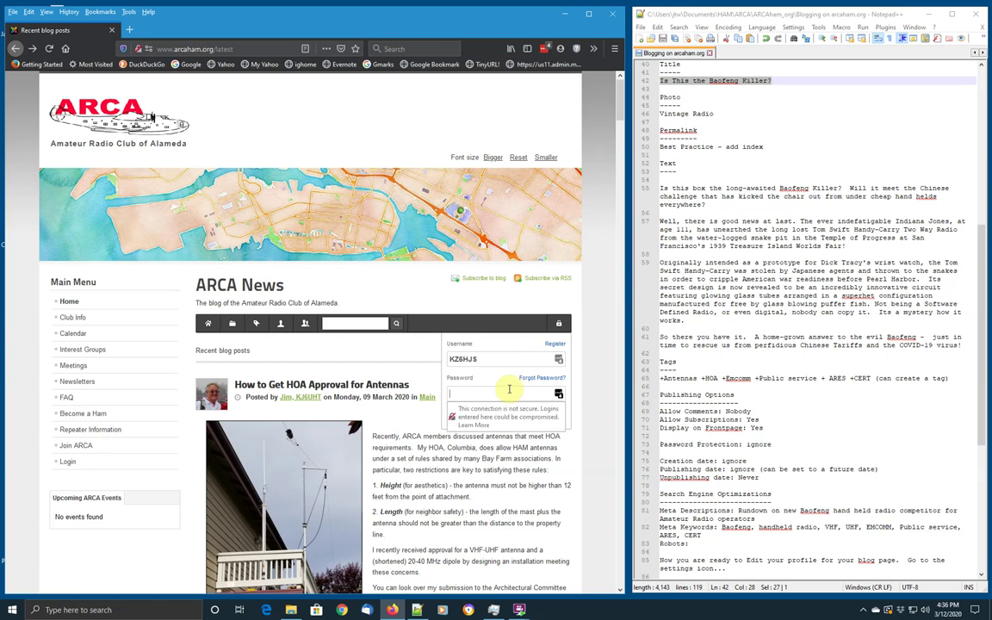
{"action": "type", "text": "••••••••••"}
{"action": "key", "text": "Return"}
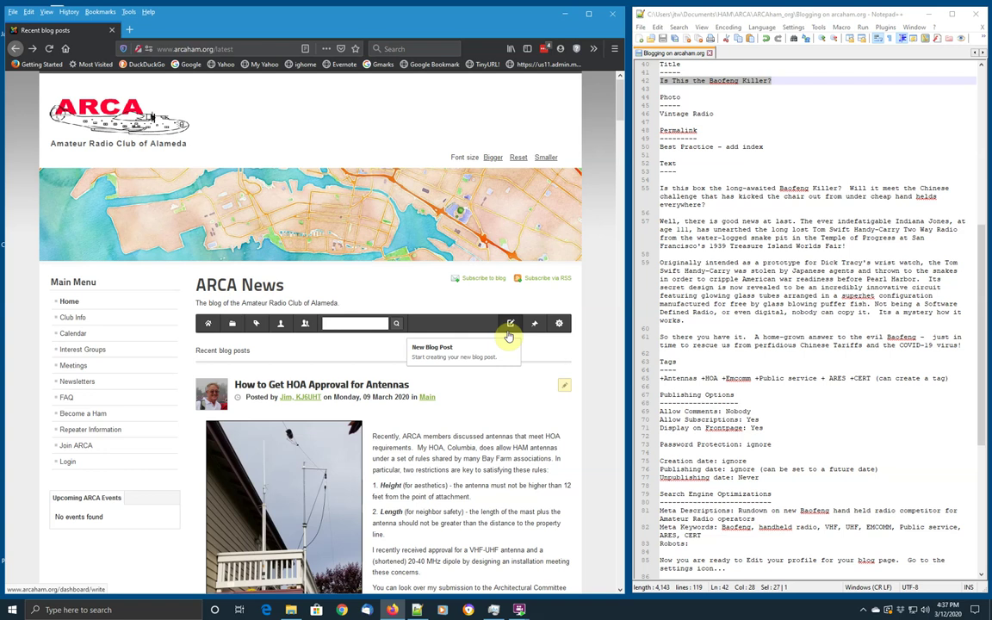
From the member's blog menu, start a new blog post in the Write New Post editor.
{"action": "left_click", "coordinate": [560, 325]}
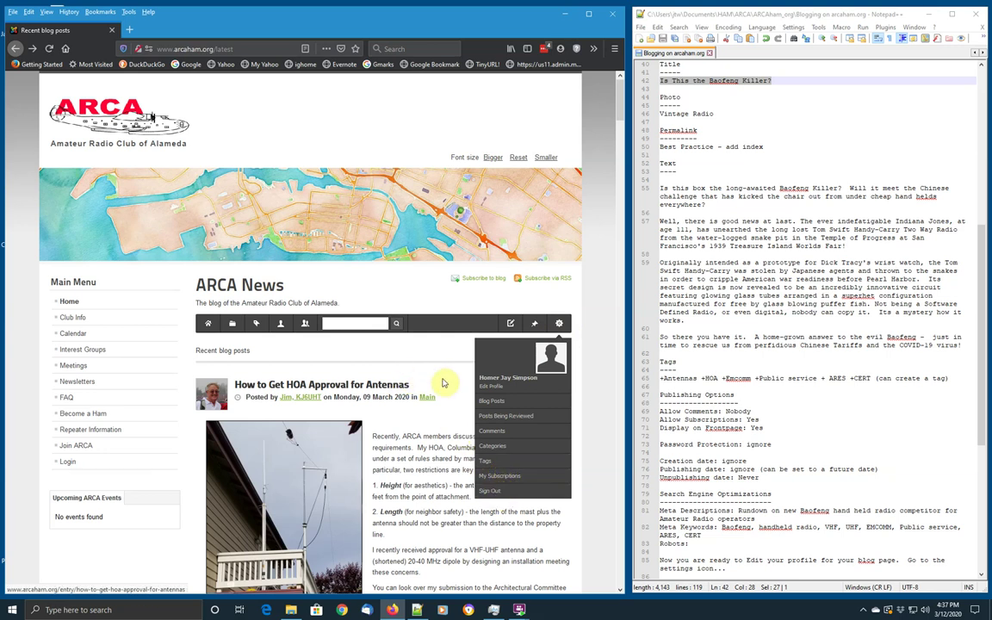
{"action": "left_click", "coordinate": [510, 324]}
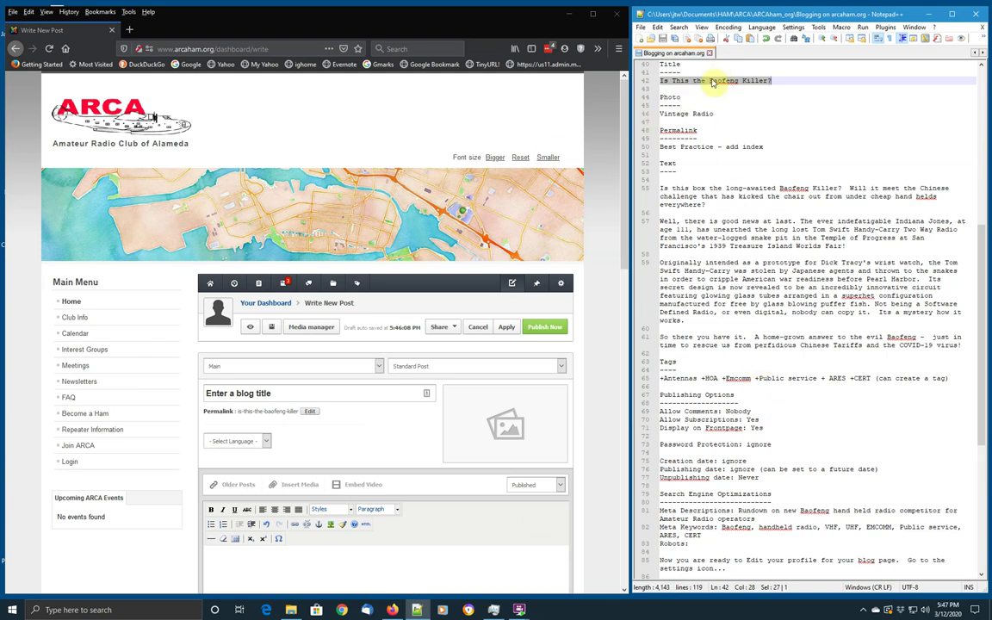
Copy 'Is This the Baofeng Killer?' from the notes into the post title.
{"action": "right_click", "coordinate": [723, 80]}
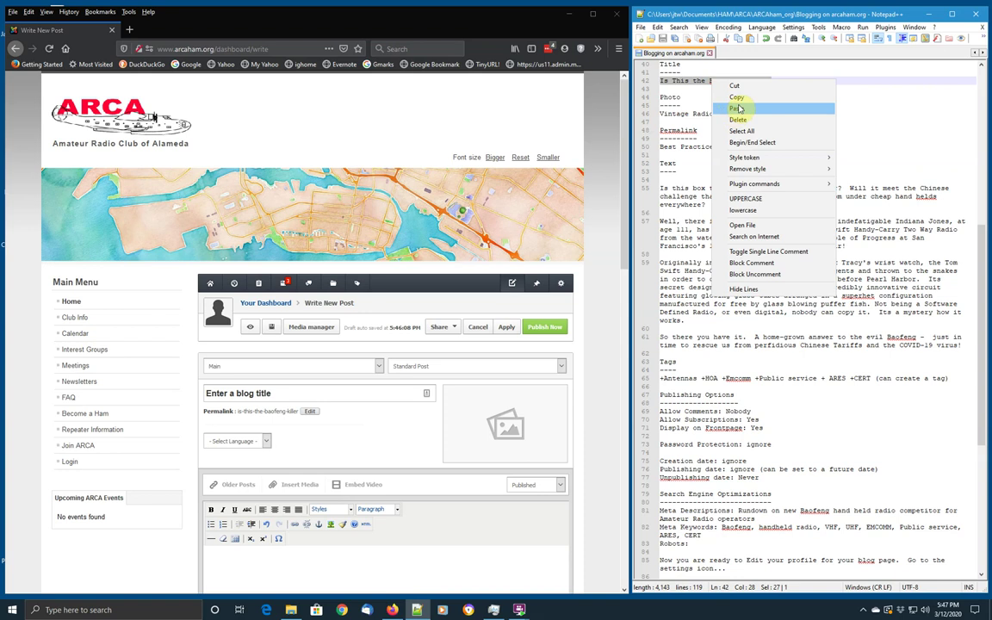
{"action": "left_click", "coordinate": [738, 98]}
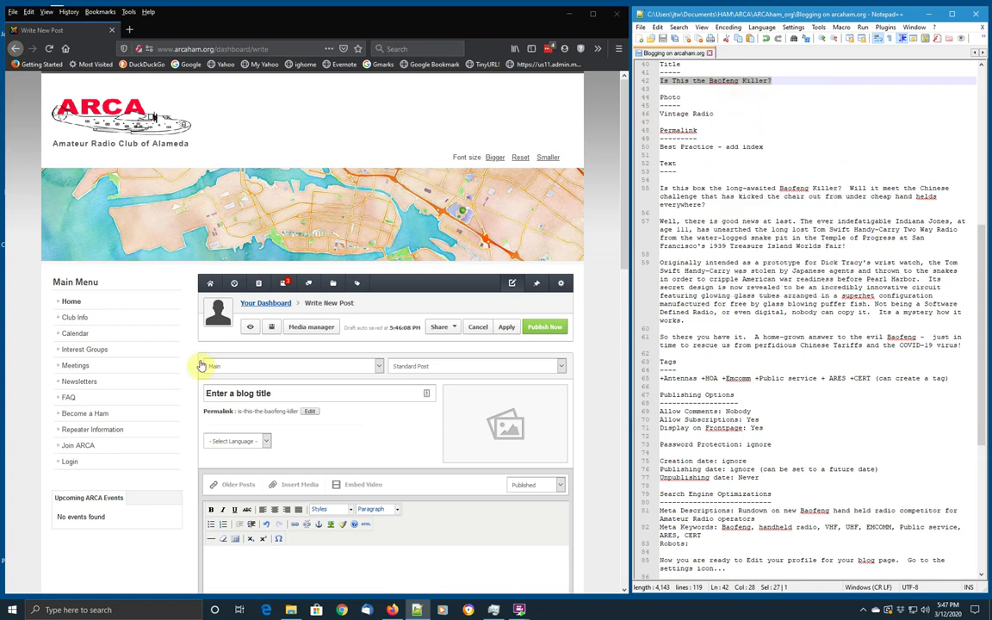
{"action": "left_click", "coordinate": [271, 392]}
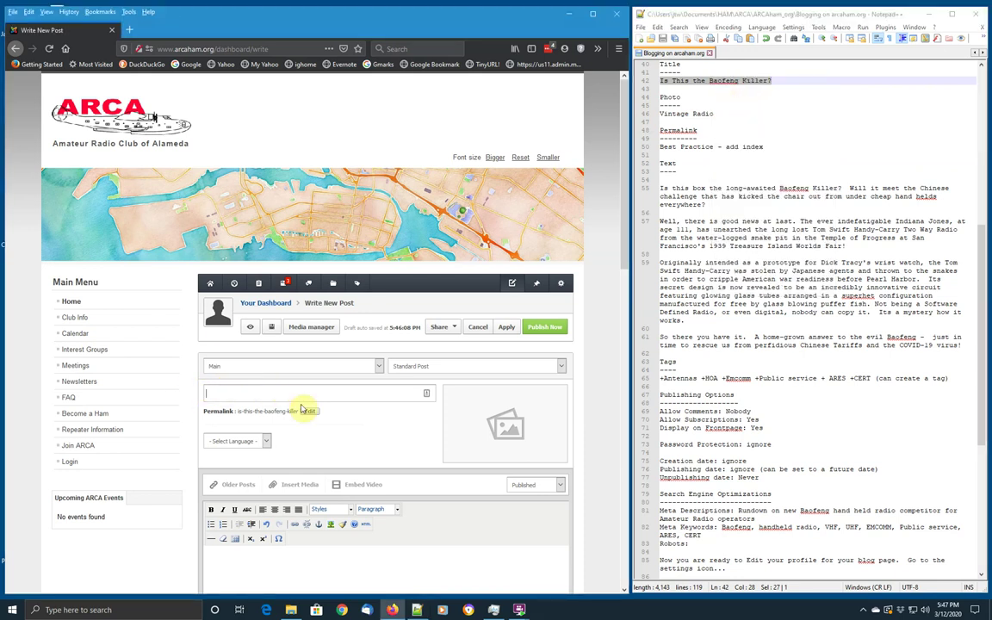
{"action": "key", "text": "ctrl+v"}
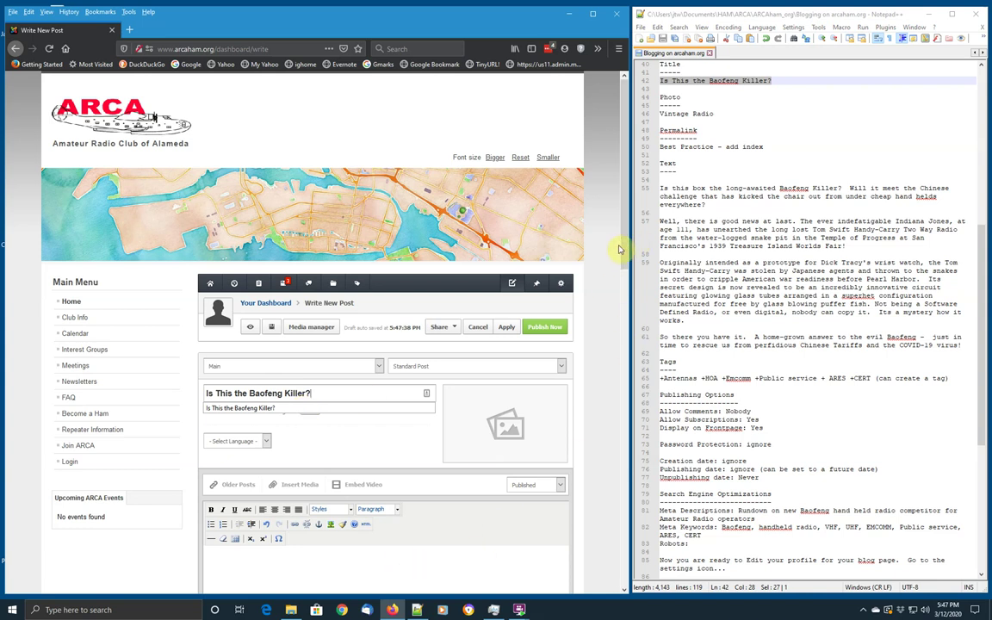
Copy the four prepared paragraphs from the notes into the post body.
{"action": "scroll", "coordinate": [627, 260], "scroll_direction": "down", "scroll_amount": 1}
{"action": "left_click_drag", "start_coordinate": [627, 260], "coordinate": [627, 365]}
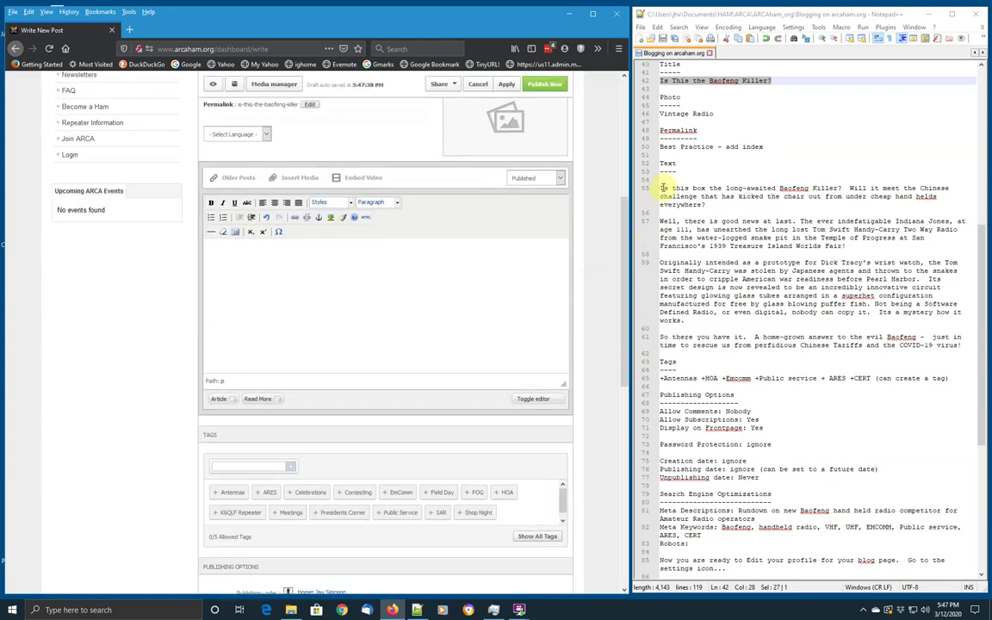
{"action": "left_click_drag", "start_coordinate": [661, 186], "coordinate": [964, 346]}
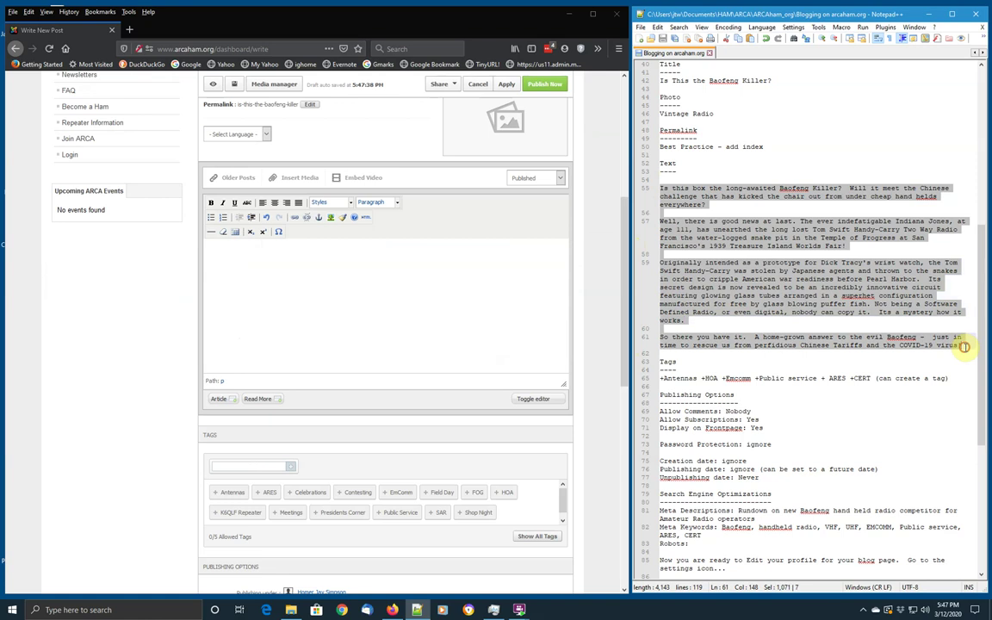
{"action": "right_click", "coordinate": [749, 264]}
{"action": "left_click", "coordinate": [761, 285]}
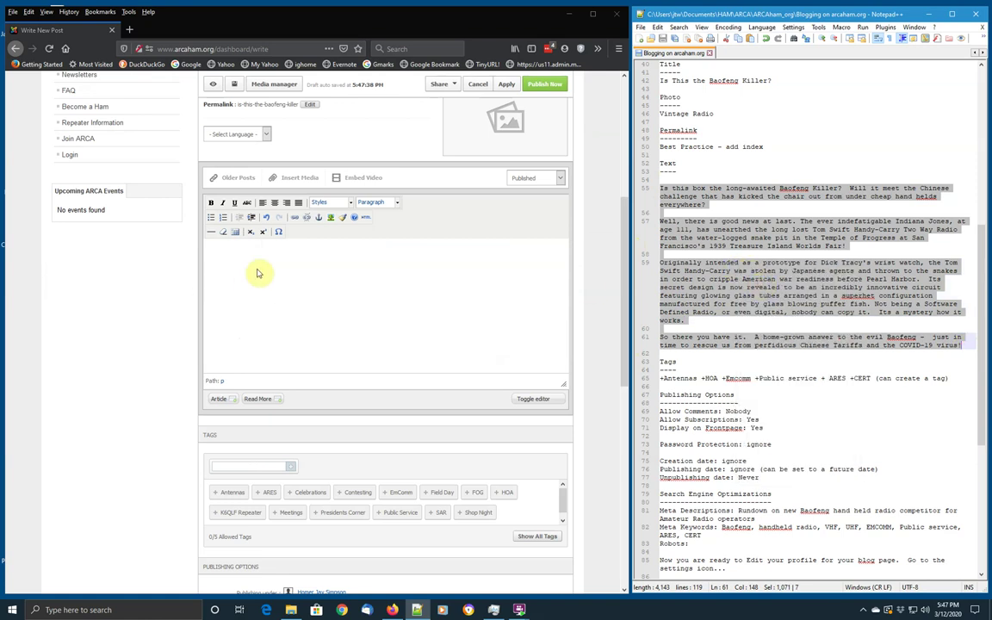
{"action": "left_click", "coordinate": [232, 247]}
{"action": "right_click", "coordinate": [233, 247]}
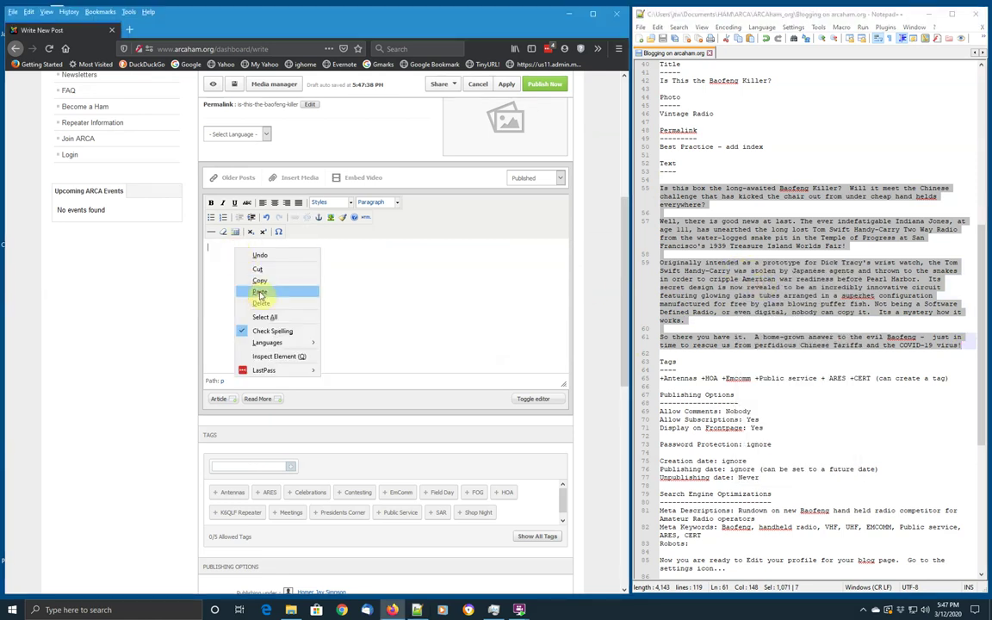
{"action": "left_click", "coordinate": [258, 289]}
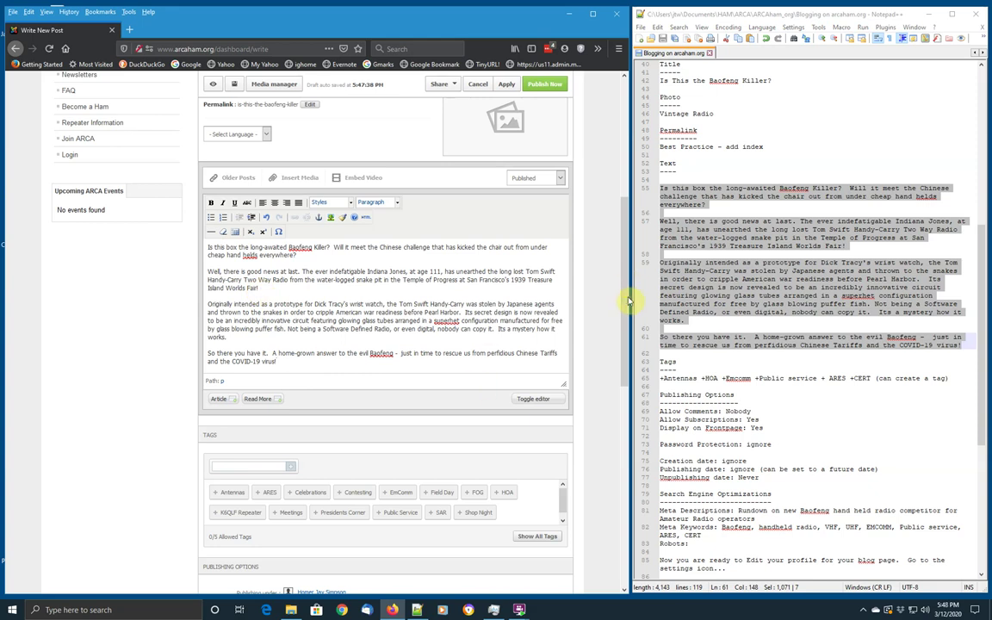
{"action": "scroll", "coordinate": [626, 370], "scroll_direction": "down", "scroll_amount": 2}
{"action": "scroll", "coordinate": [626, 370], "scroll_direction": "down", "scroll_amount": 3}
{"action": "scroll", "coordinate": [629, 393], "scroll_direction": "up", "scroll_amount": 1}
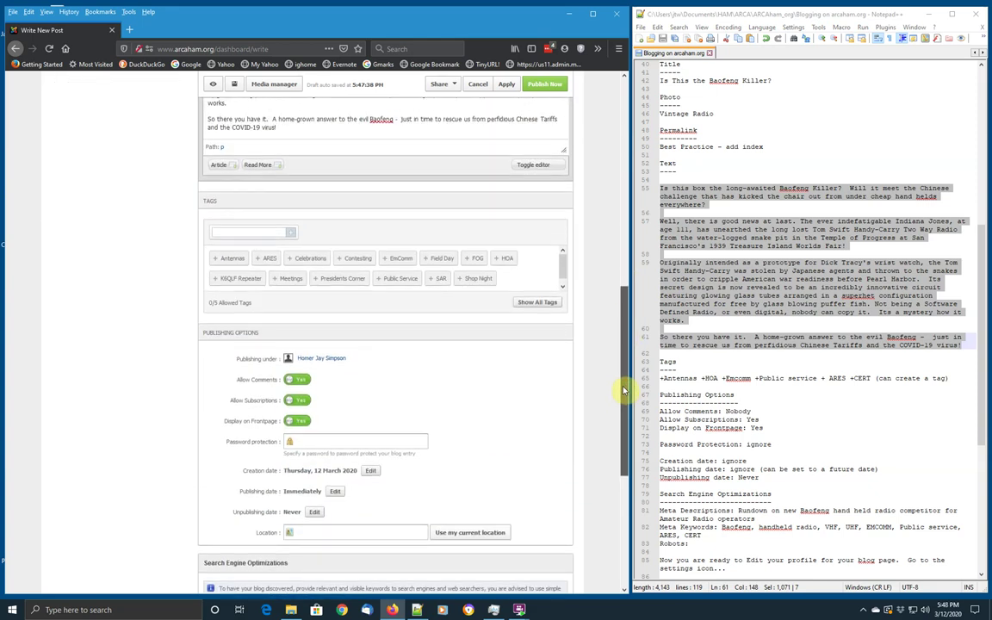
Add the EmComm and Public Service tags from the Tags box.
{"action": "left_click", "coordinate": [399, 259]}
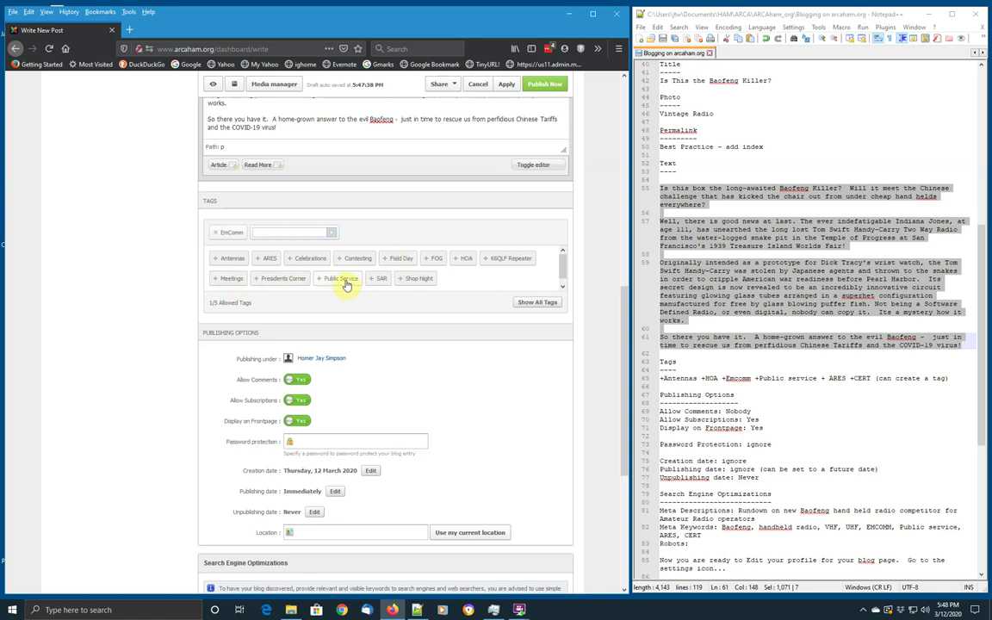
{"action": "left_click", "coordinate": [334, 286]}
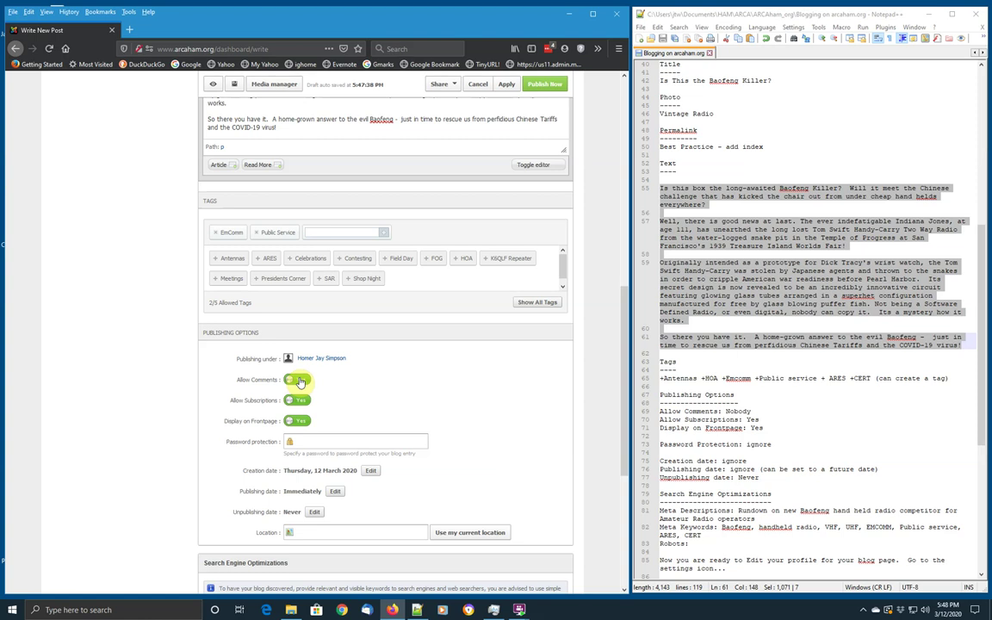
Set Allow Comments and Display on Frontpage to No, leaving Allow Subscriptions at Yes.
{"action": "left_click", "coordinate": [298, 380]}
{"action": "left_click", "coordinate": [300, 422]}
{"action": "left_click", "coordinate": [298, 422]}
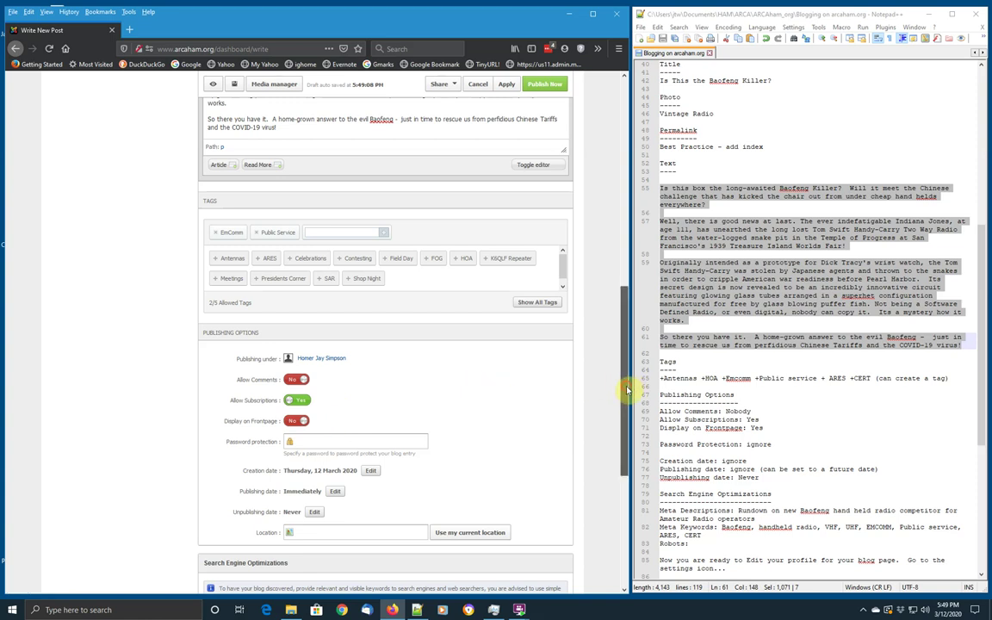
Copy the Baofeng rundown text from the notes into the Meta Description field.
{"action": "scroll", "coordinate": [627, 387], "scroll_direction": "down", "scroll_amount": 3}
{"action": "left_click_drag", "start_coordinate": [627, 379], "coordinate": [625, 438]}
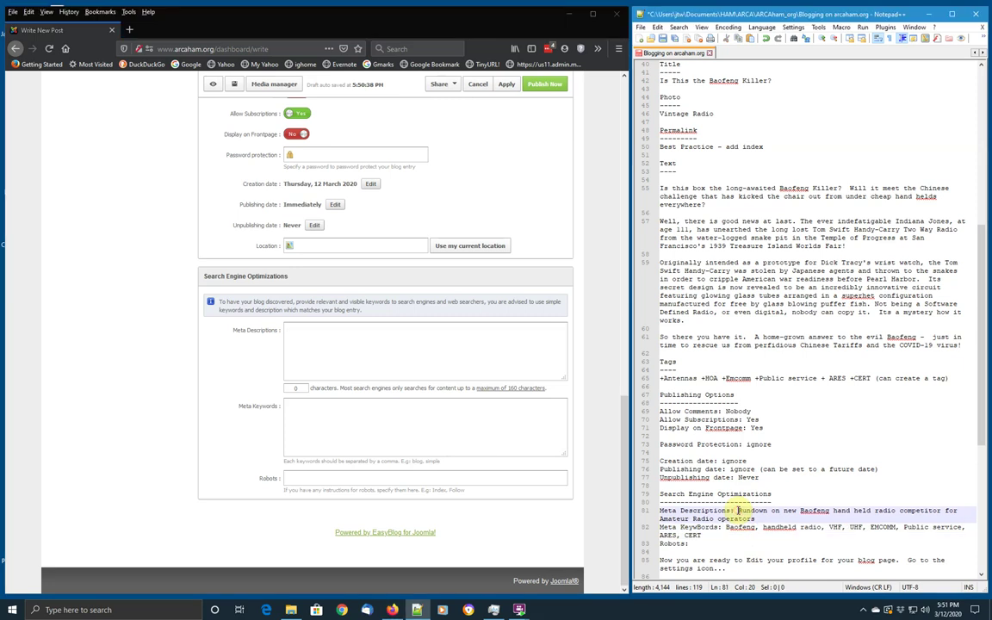
{"action": "left_click_drag", "start_coordinate": [738, 509], "coordinate": [756, 518]}
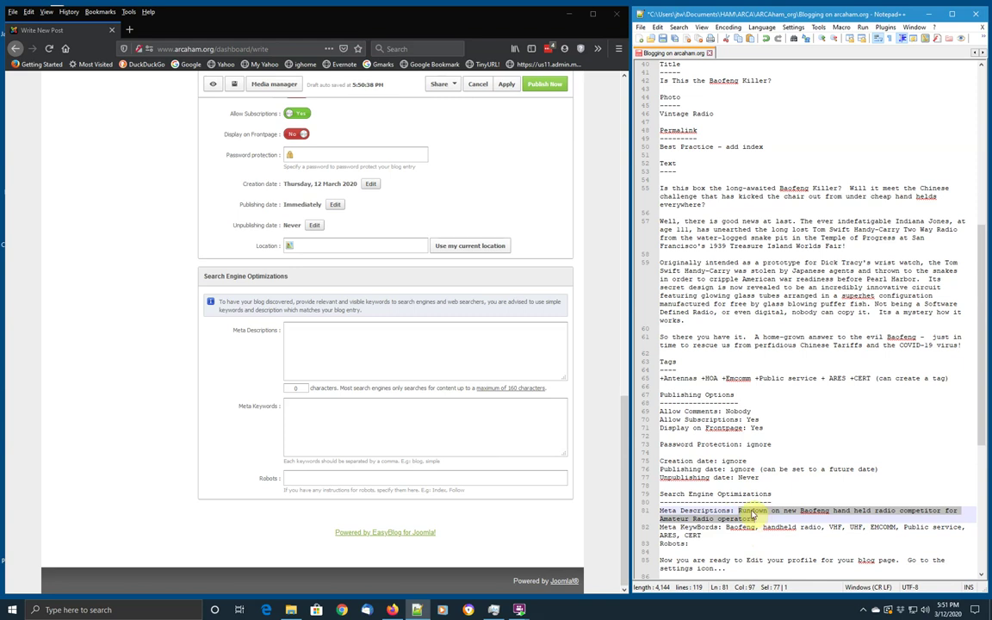
{"action": "right_click", "coordinate": [752, 511]}
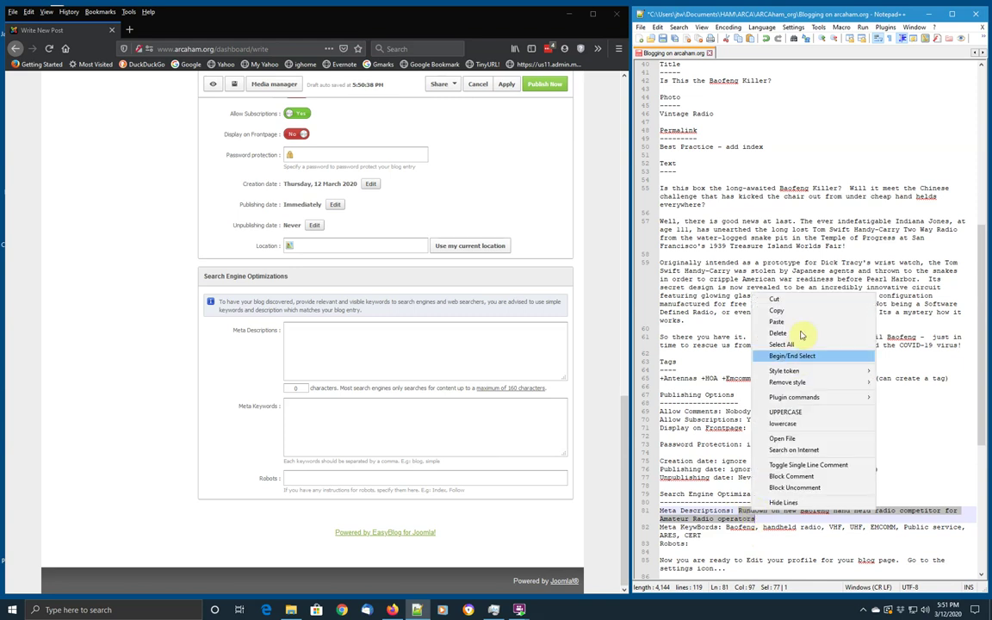
{"action": "left_click", "coordinate": [800, 311]}
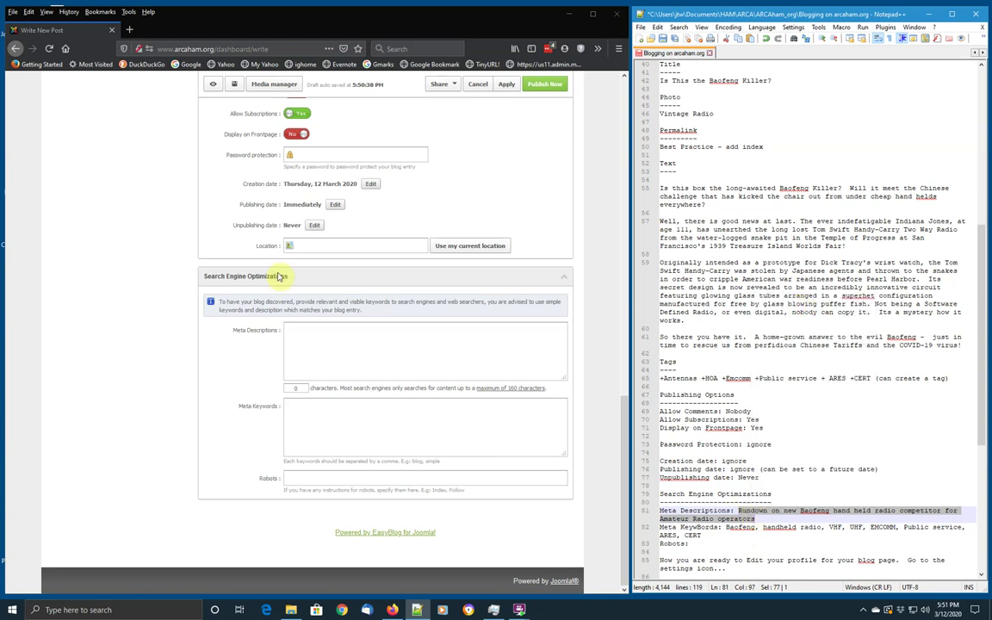
{"action": "left_click", "coordinate": [286, 328]}
{"action": "right_click", "coordinate": [293, 329]}
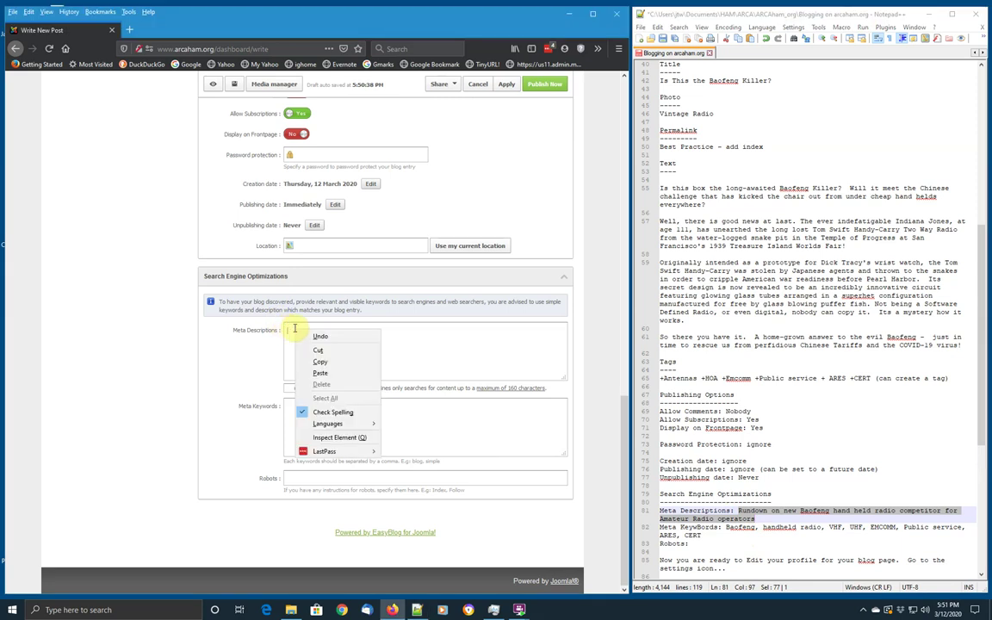
{"action": "left_click", "coordinate": [312, 372]}
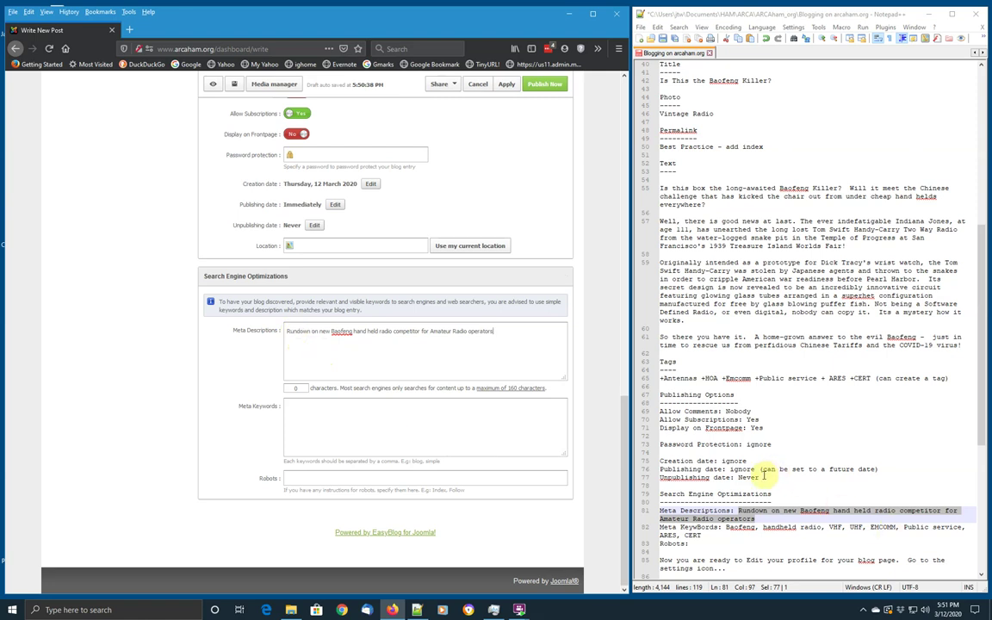
Copy the prepared keyword list from the notes into the Meta Keywords field.
{"action": "left_click", "coordinate": [662, 485]}
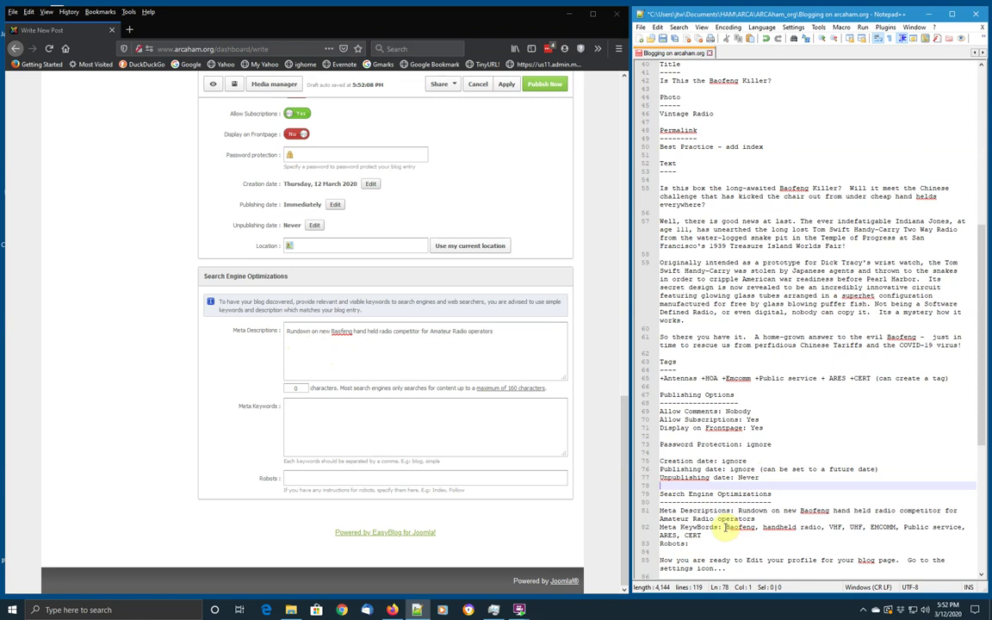
{"action": "left_click_drag", "start_coordinate": [726, 527], "coordinate": [702, 536]}
{"action": "right_click", "coordinate": [759, 527]}
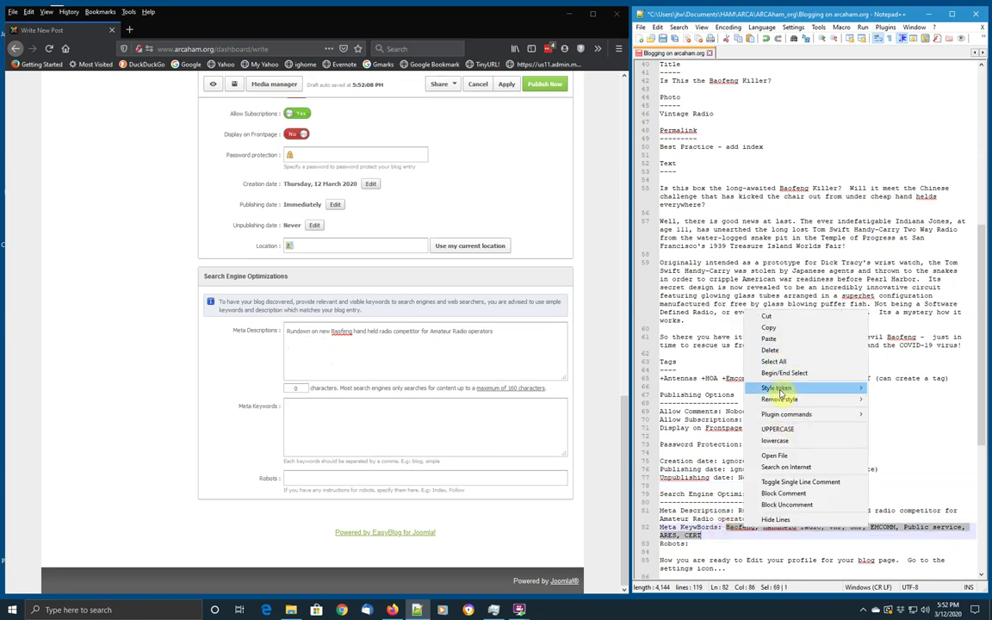
{"action": "left_click", "coordinate": [770, 327]}
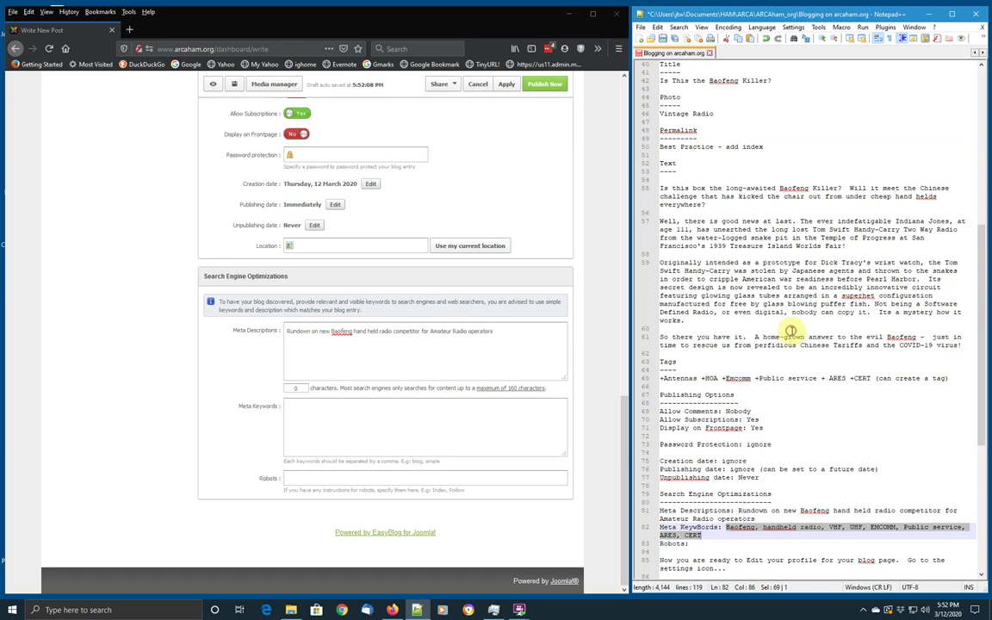
{"action": "left_click", "coordinate": [348, 405]}
{"action": "right_click", "coordinate": [348, 406]}
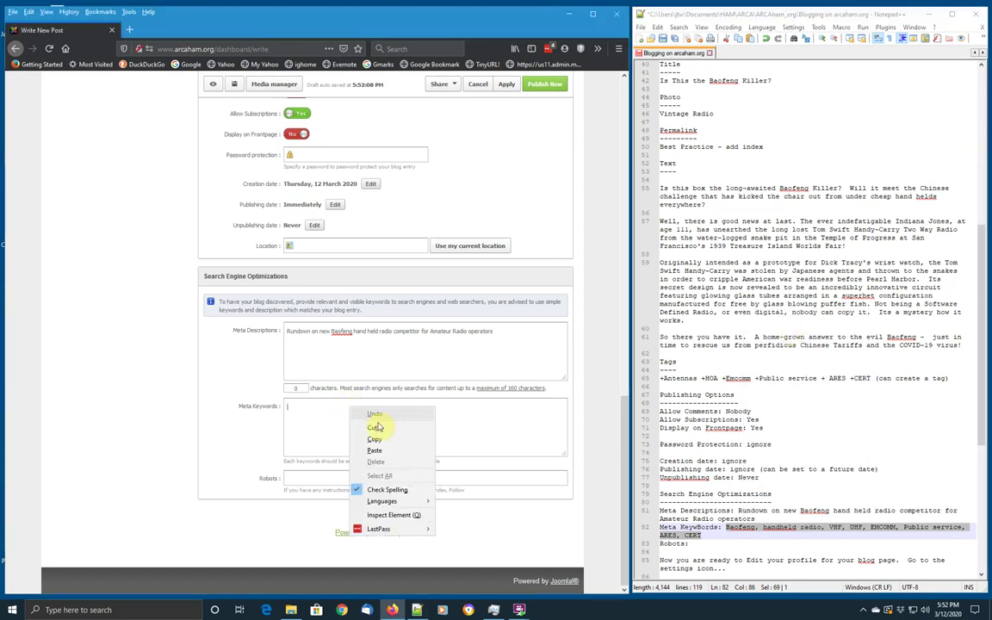
{"action": "left_click", "coordinate": [375, 450]}
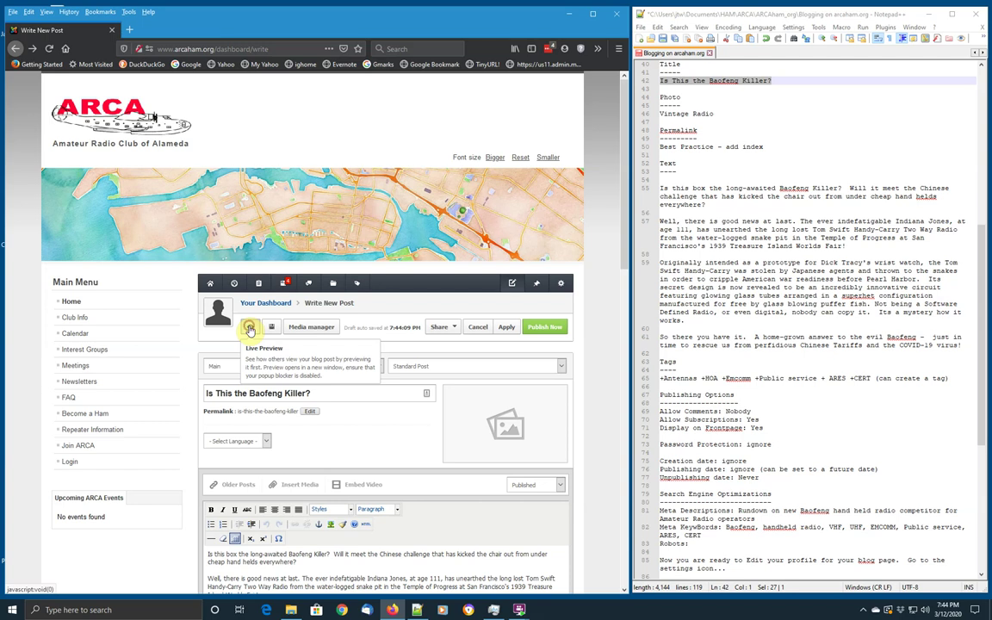
Launch Live Preview for the 'Is This the Baofeng Killer?' draft from the editor toolbar.
{"action": "left_click", "coordinate": [249, 330]}
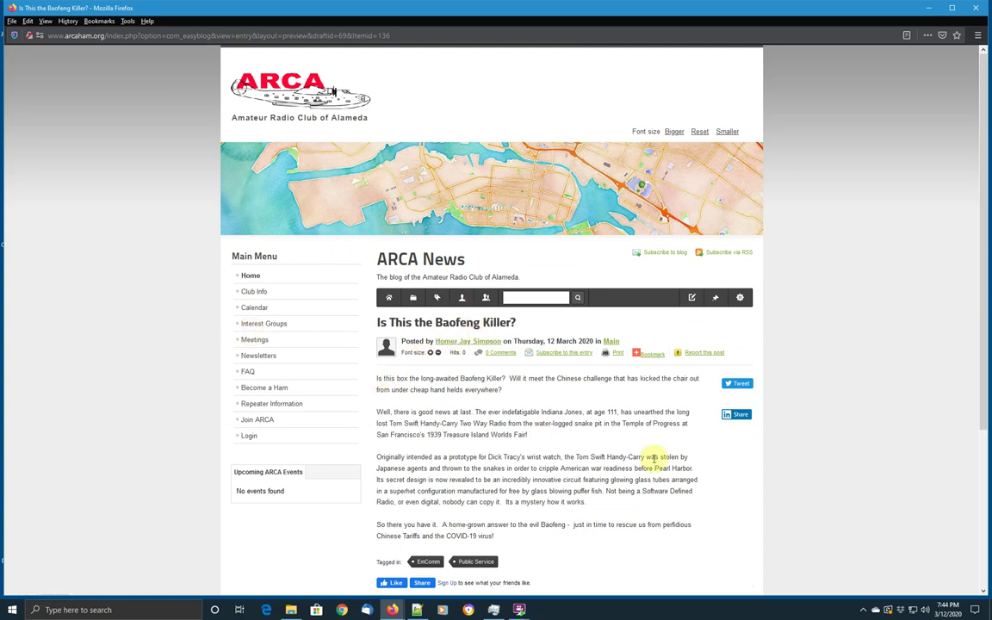
Scroll through the previewed post to review its four paragraphs and tags.
{"action": "left_click_drag", "start_coordinate": [988, 272], "coordinate": [988, 333]}
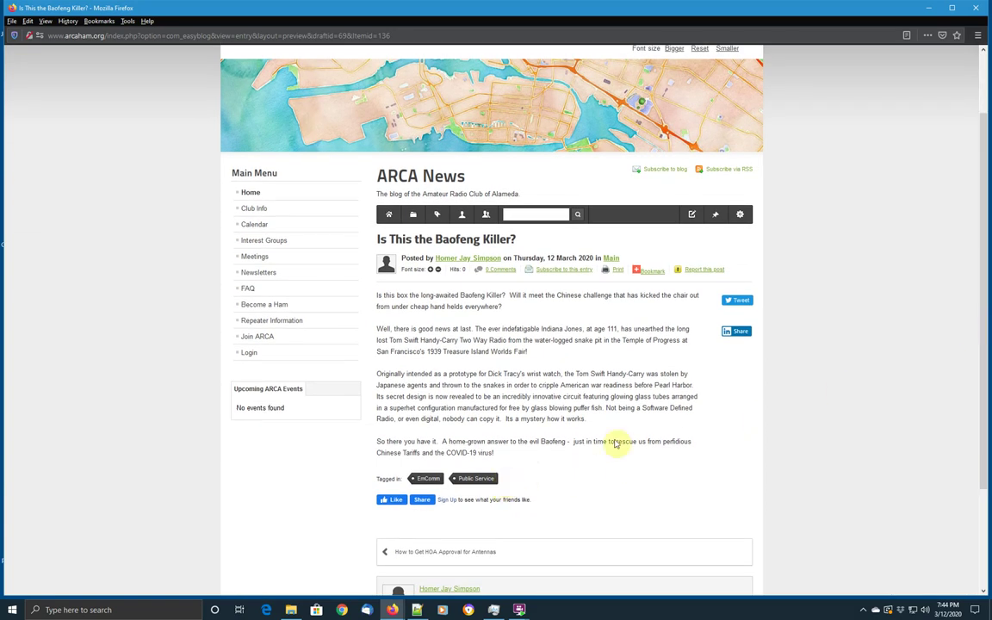
{"action": "left_click_drag", "start_coordinate": [988, 306], "coordinate": [985, 365]}
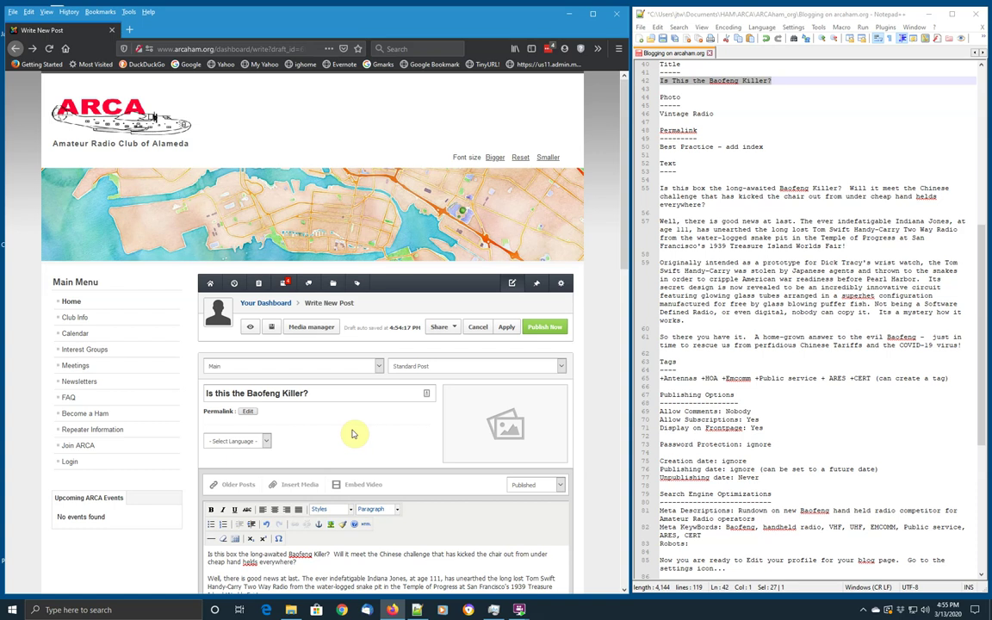
Upload 1940_Radio_covgm_2011_62_sh1_300x310_2.jpg from the HAM Humor folder and use it as blog image.
{"action": "mouse_move", "coordinate": [504, 439]}
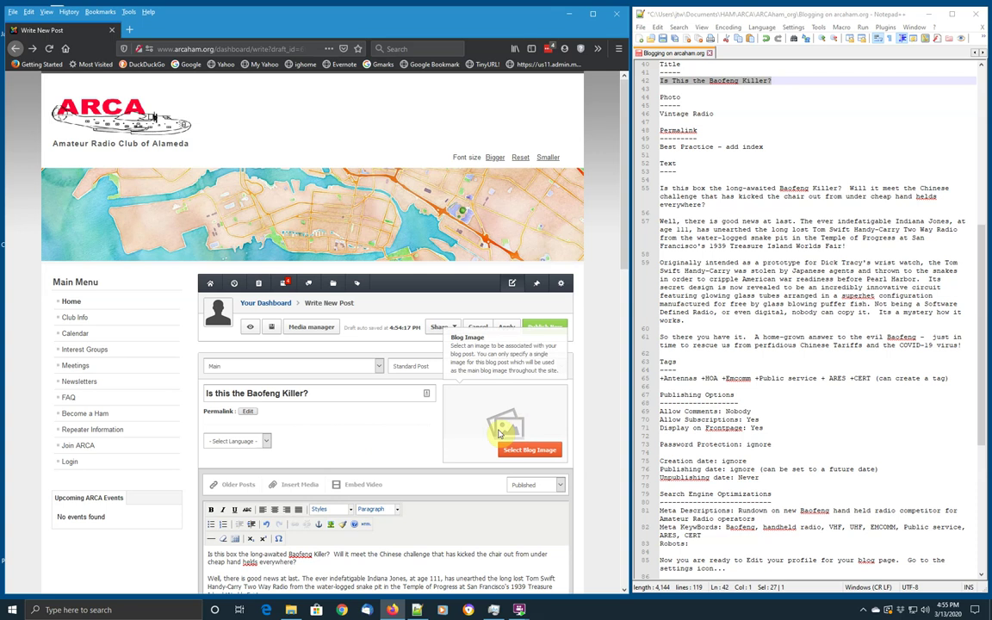
{"action": "left_click", "coordinate": [521, 450]}
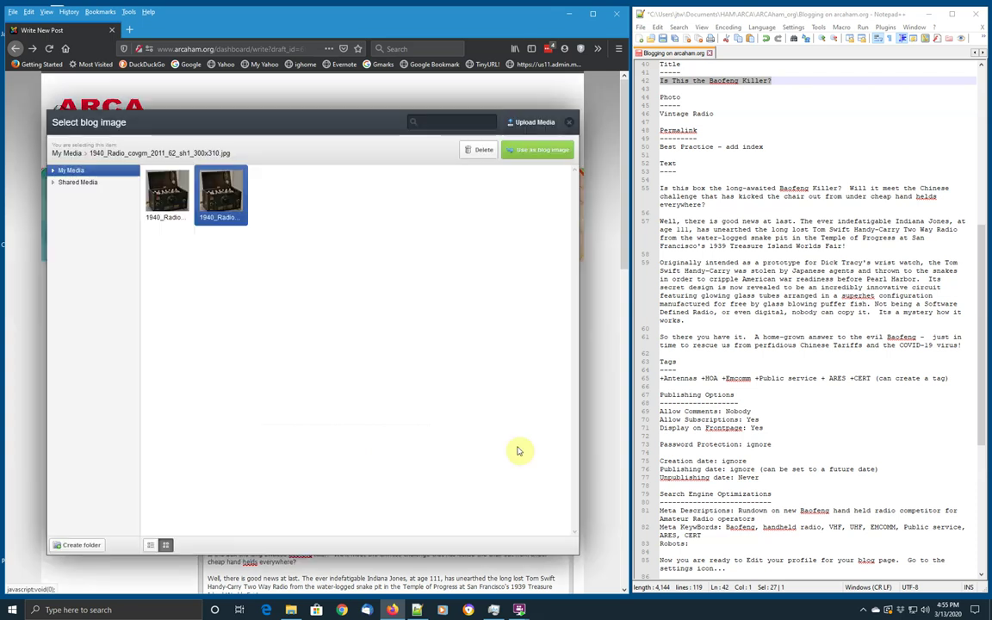
{"action": "left_click", "coordinate": [539, 125]}
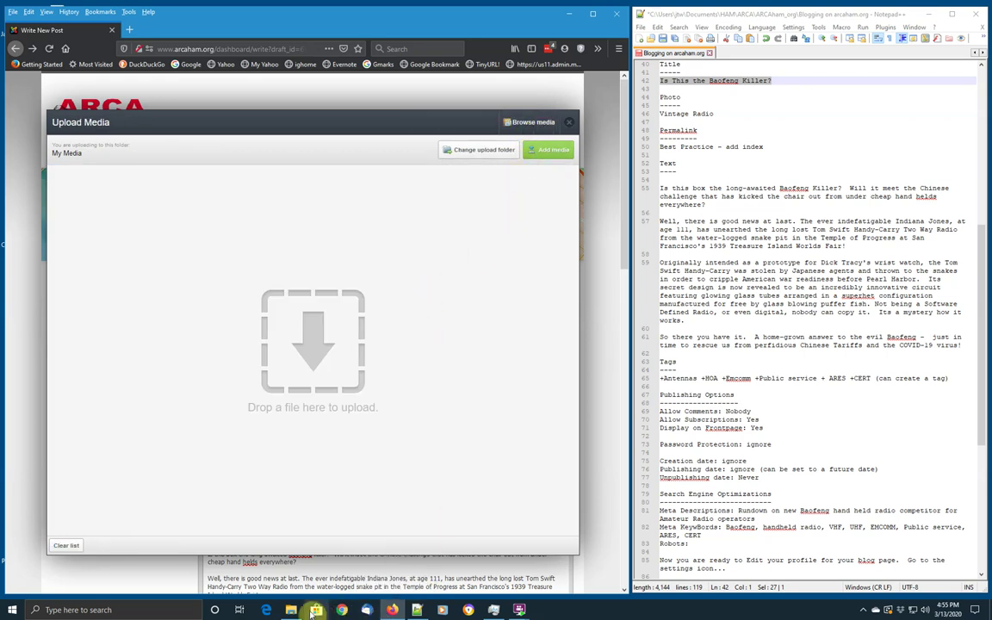
{"action": "mouse_move", "coordinate": [298, 610]}
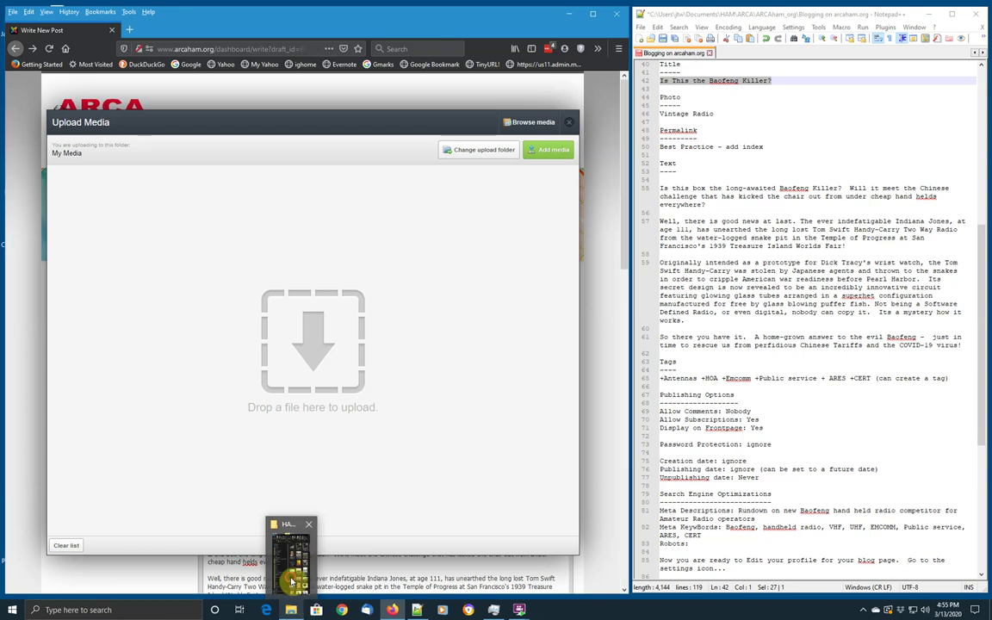
{"action": "left_click", "coordinate": [284, 541]}
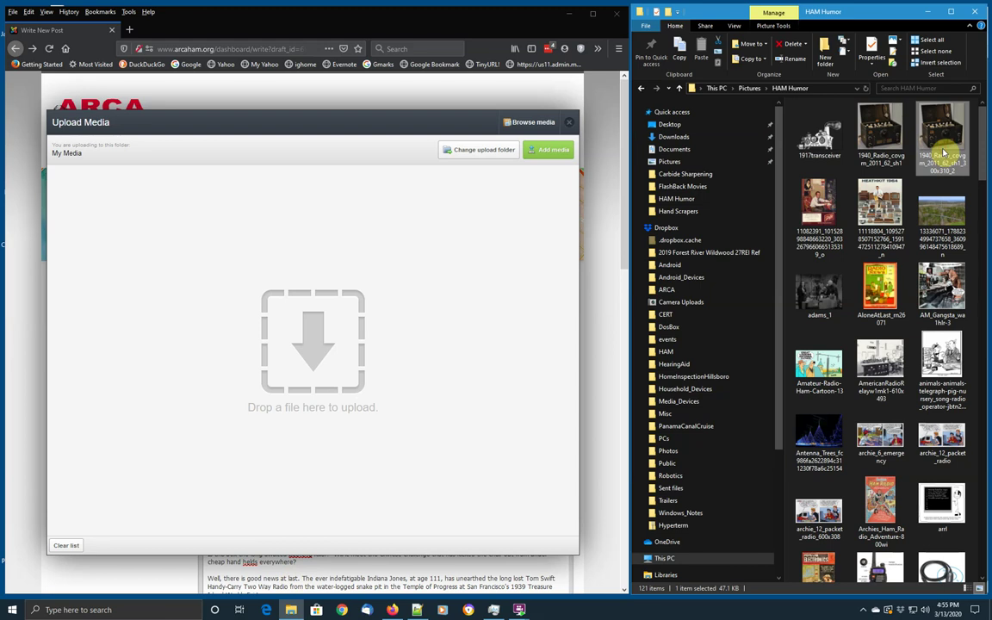
{"action": "left_click_drag", "start_coordinate": [943, 153], "coordinate": [323, 392]}
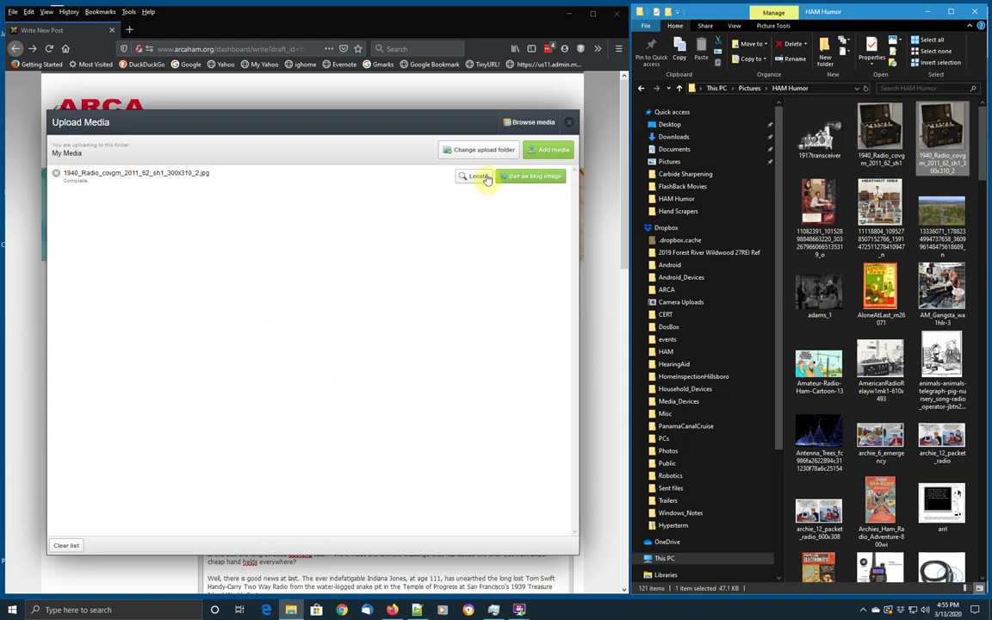
{"action": "left_click", "coordinate": [531, 177]}
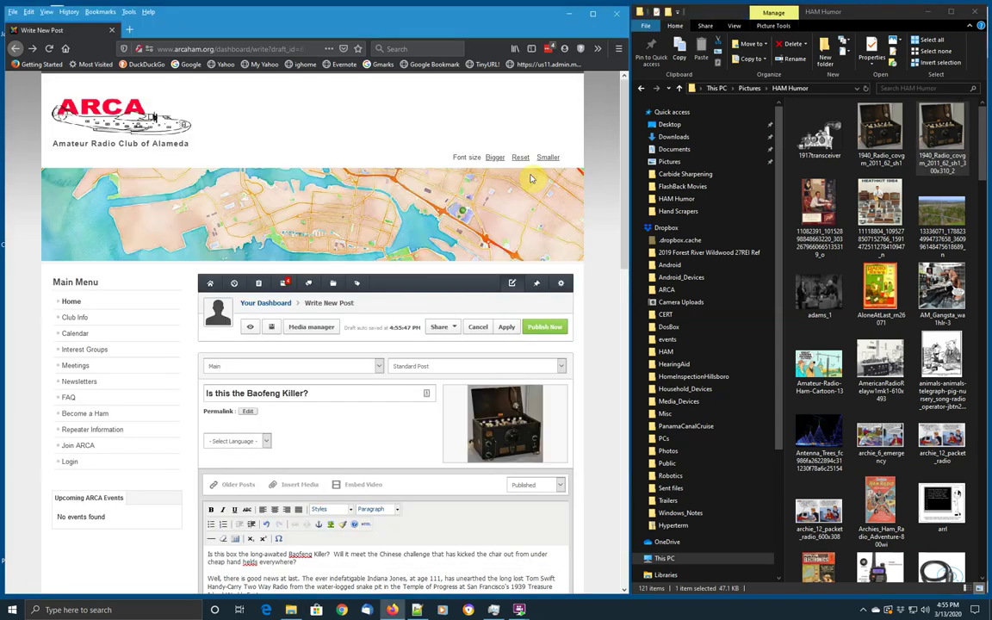
Relaunch Live Preview and scroll it to check the 1940 radio photo and article text.
{"action": "mouse_move", "coordinate": [499, 417]}
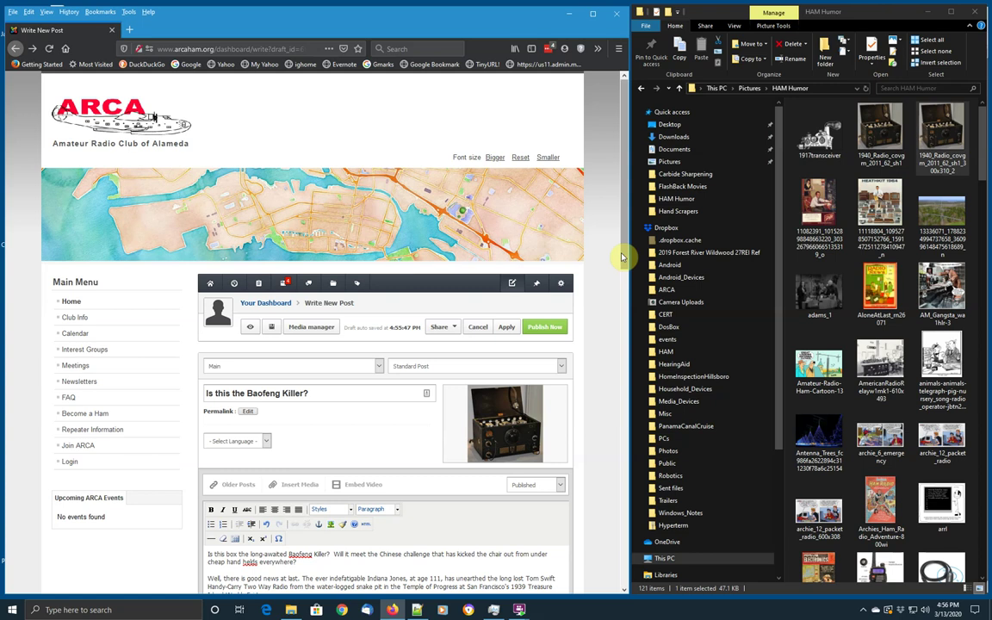
{"action": "mouse_move", "coordinate": [623, 259]}
{"action": "left_mouse_down"}
{"action": "mouse_move", "coordinate": [618, 310]}
{"action": "mouse_move", "coordinate": [627, 272]}
{"action": "left_mouse_up"}
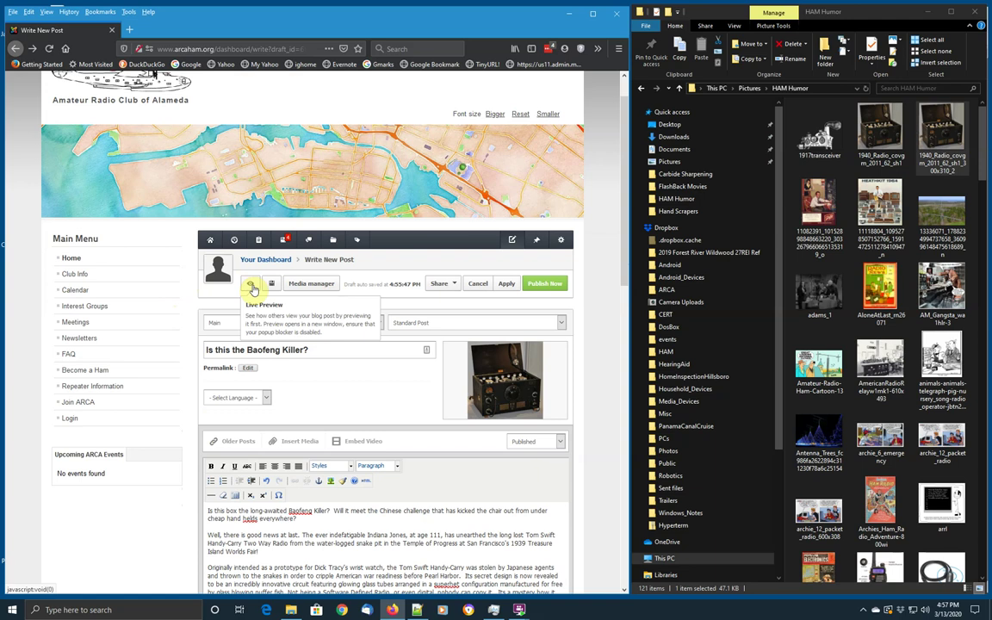
{"action": "left_click", "coordinate": [252, 285]}
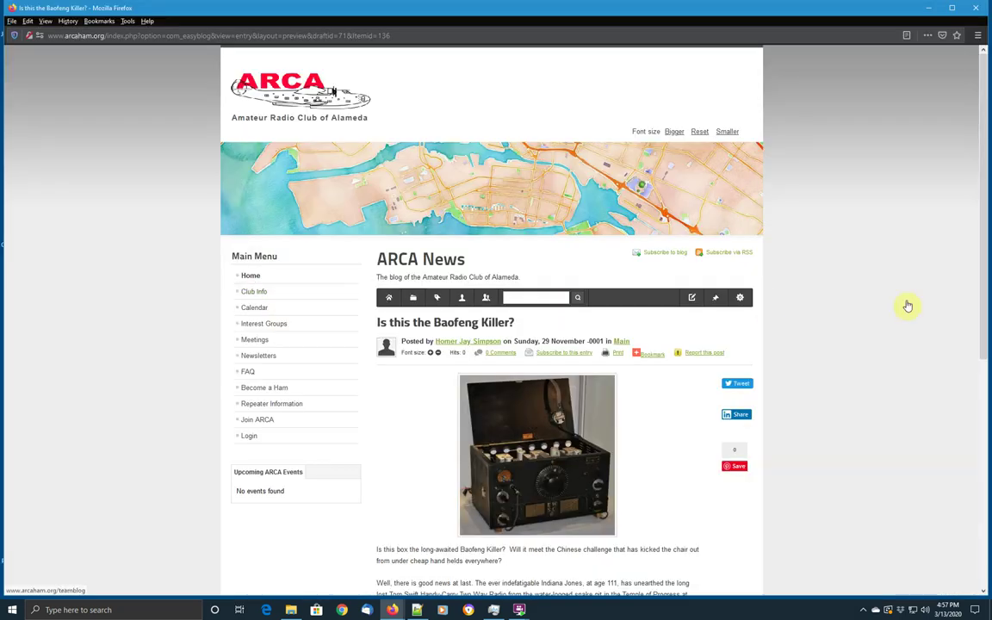
{"action": "left_click_drag", "start_coordinate": [986, 297], "coordinate": [156, 123]}
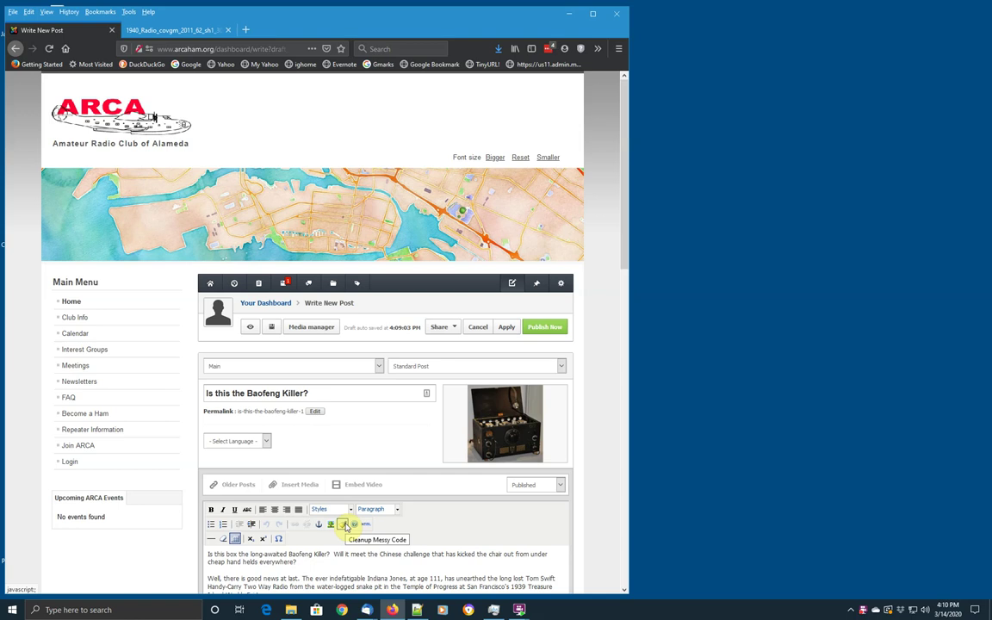
Open the blog account's Edit Profile settings from the dashboard gear menu.
{"action": "left_click", "coordinate": [560, 283]}
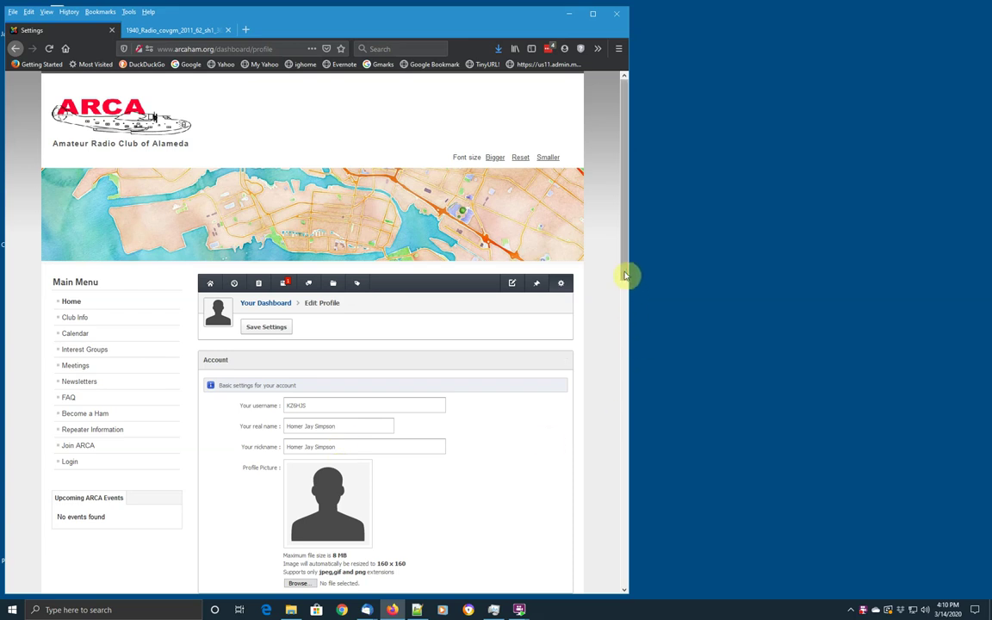
{"action": "left_click_drag", "start_coordinate": [625, 274], "coordinate": [612, 327]}
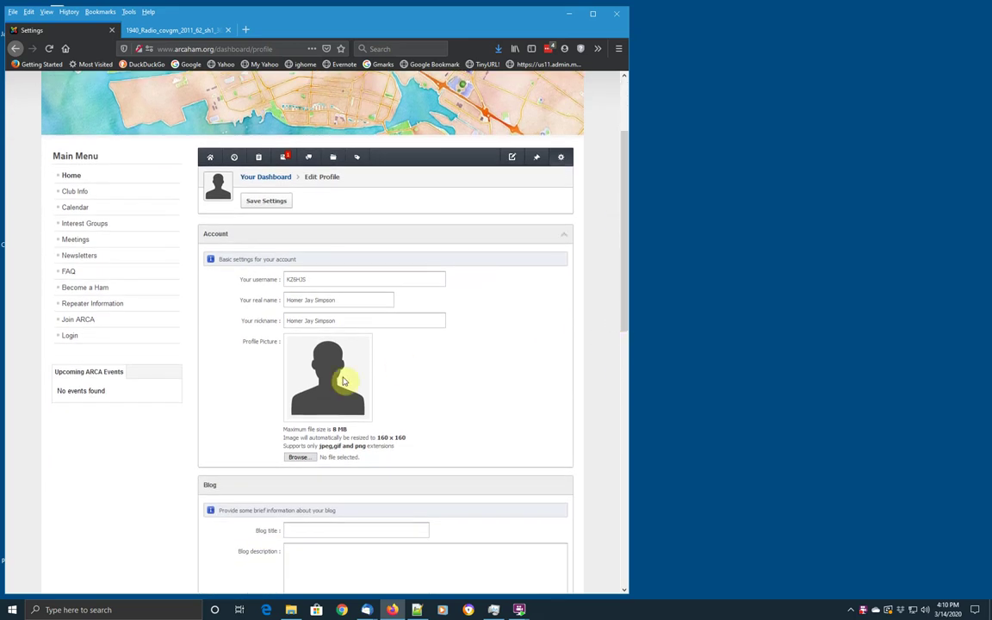
Choose Homer_the_ham1.jpg from the HAM Humor pictures as the profile picture upload.
{"action": "left_click", "coordinate": [301, 458]}
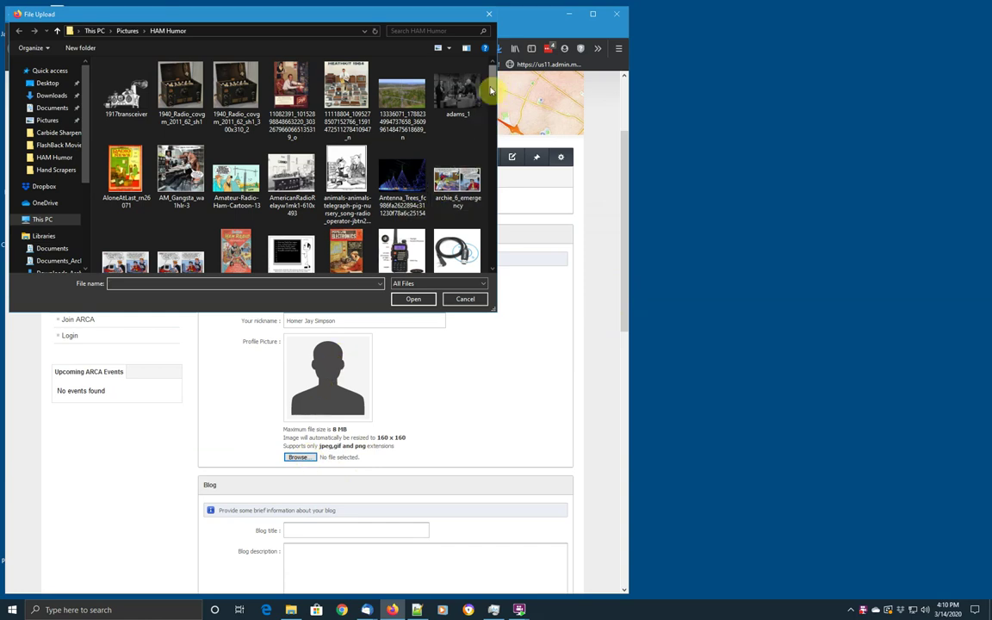
{"action": "left_click_drag", "start_coordinate": [491, 90], "coordinate": [489, 161]}
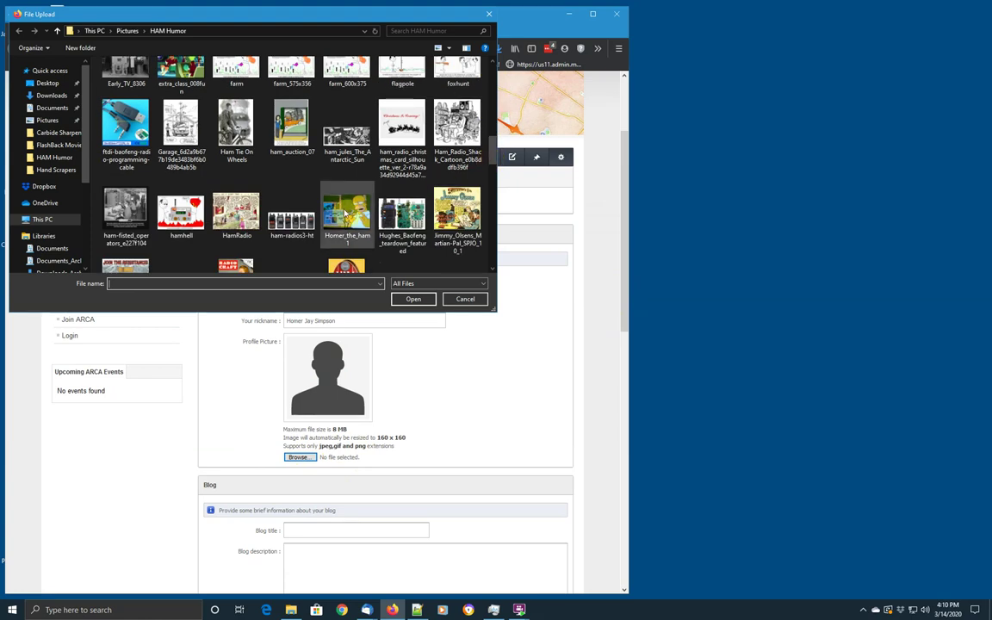
{"action": "double_click", "coordinate": [344, 211]}
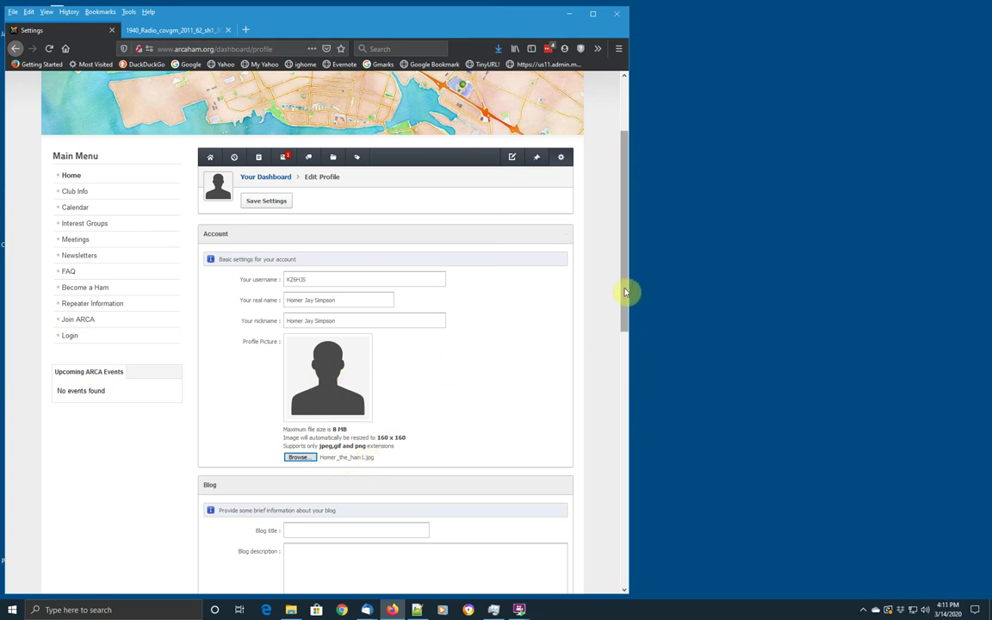
Copy the blog title from the Notepad++ notes into the Blog title field.
{"action": "left_click_drag", "start_coordinate": [626, 292], "coordinate": [629, 371]}
{"action": "key", "text": "alt+Tab"}
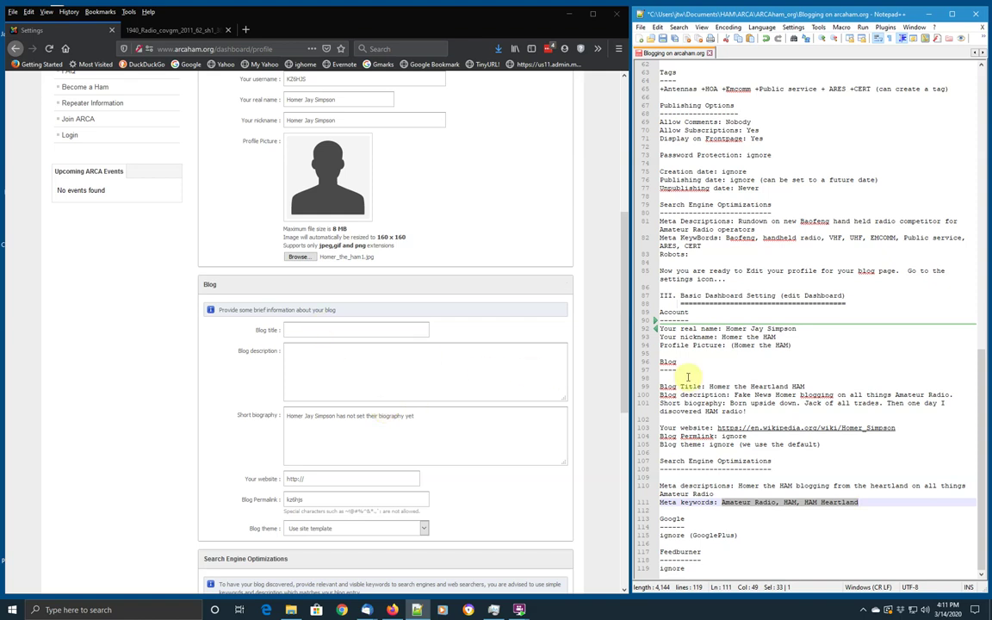
{"action": "left_click_drag", "start_coordinate": [709, 386], "coordinate": [800, 386]}
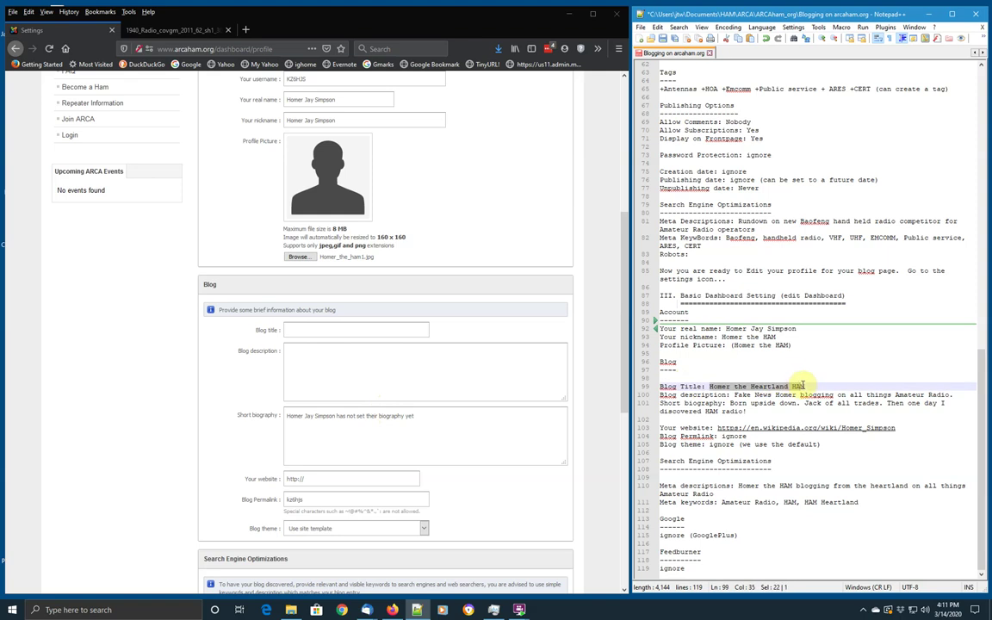
{"action": "key", "text": "ctrl+c"}
{"action": "left_click", "coordinate": [338, 332]}
{"action": "key", "text": "ctrl+v"}
Fill the Blog description box with the description sentence from the notes.
{"action": "left_click", "coordinate": [376, 381]}
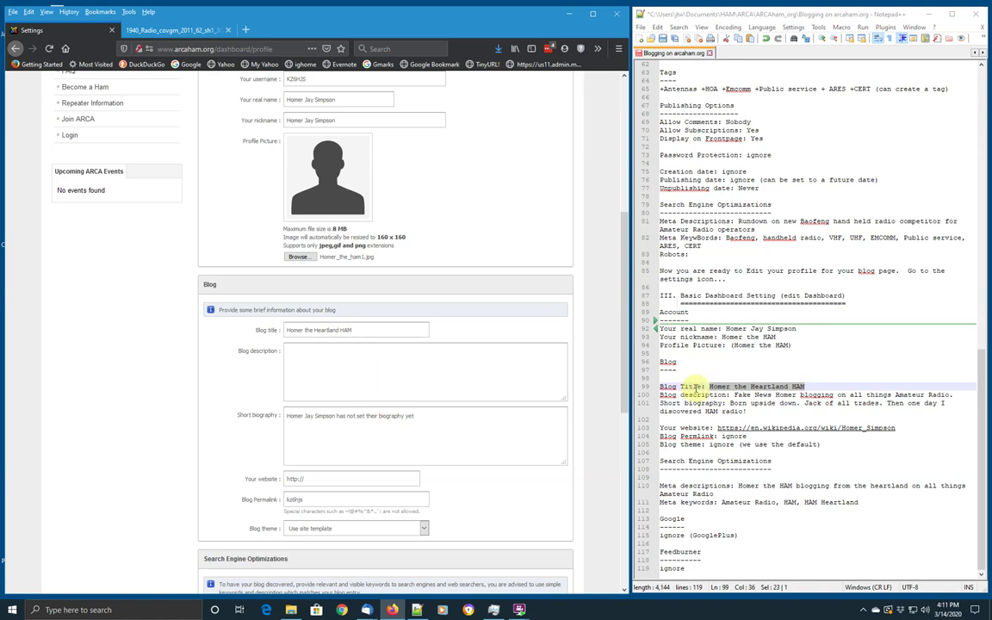
{"action": "left_click_drag", "start_coordinate": [734, 394], "coordinate": [953, 394]}
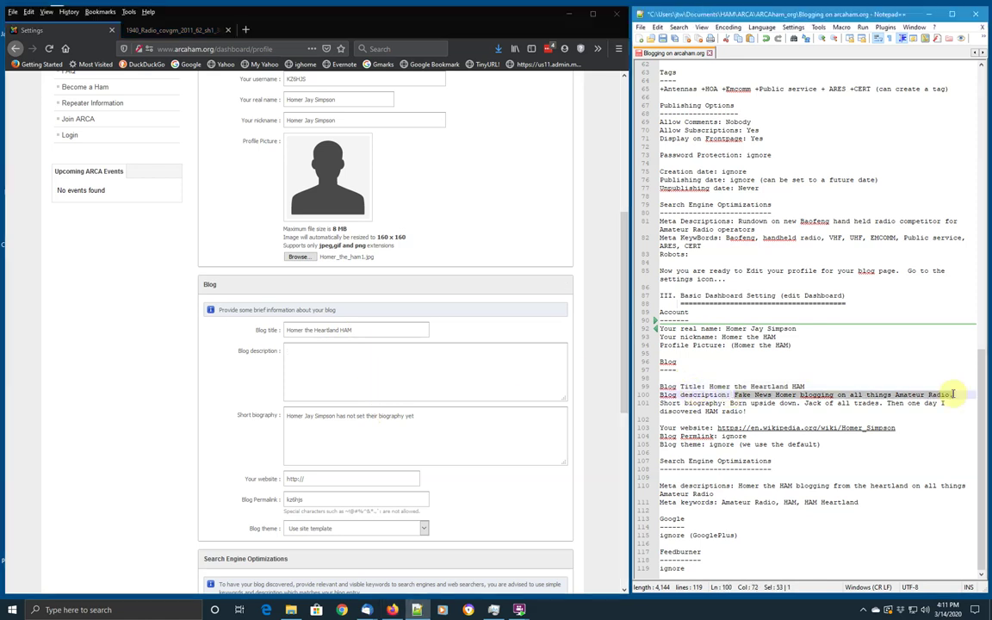
{"action": "key", "text": "ctrl+c"}
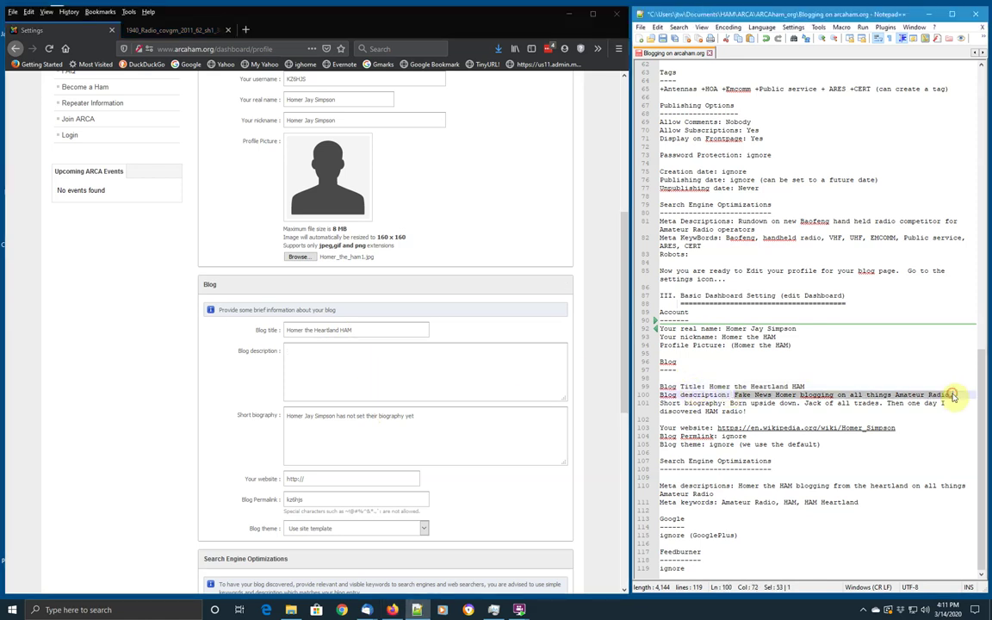
{"action": "left_click", "coordinate": [352, 352]}
{"action": "key", "text": "ctrl+v"}
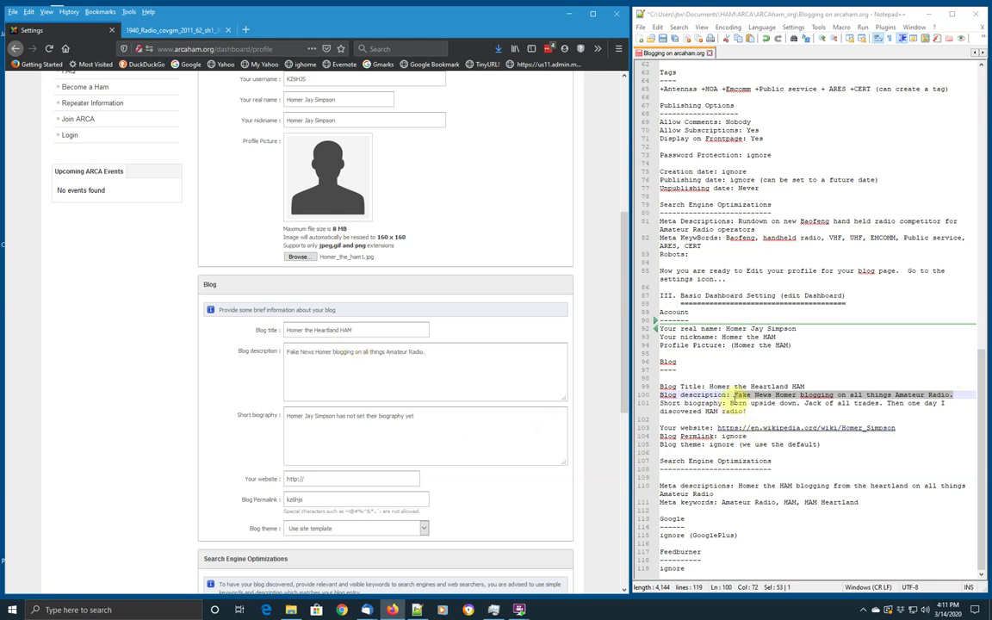
Paste the short biography text from the notes into the Short biography field.
{"action": "left_click_drag", "start_coordinate": [731, 403], "coordinate": [749, 411]}
{"action": "right_click", "coordinate": [762, 402]}
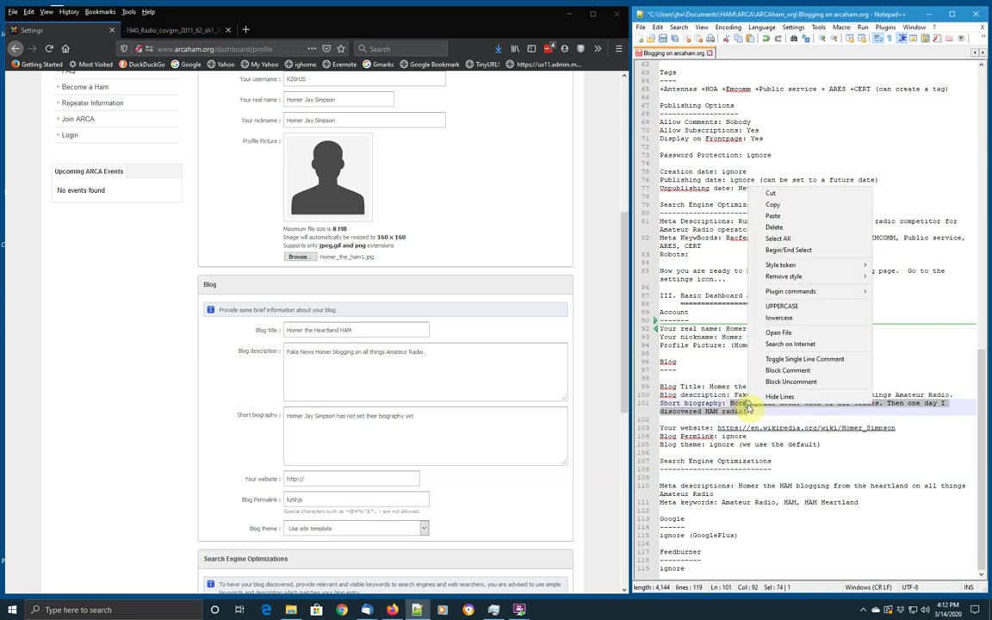
{"action": "left_click", "coordinate": [784, 206]}
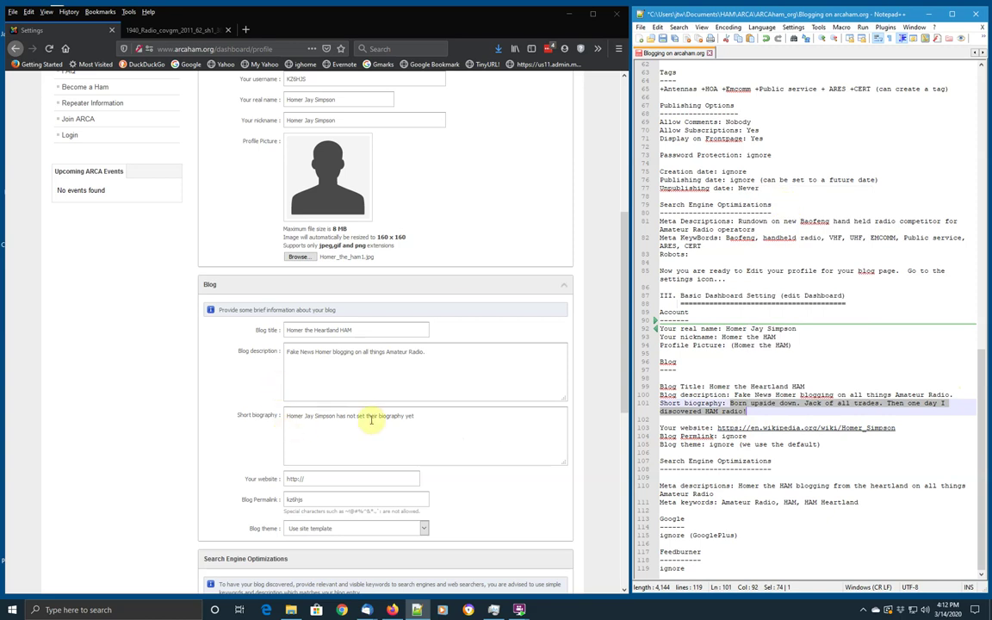
{"action": "left_click", "coordinate": [435, 416]}
{"action": "key", "text": "ctrl+v"}
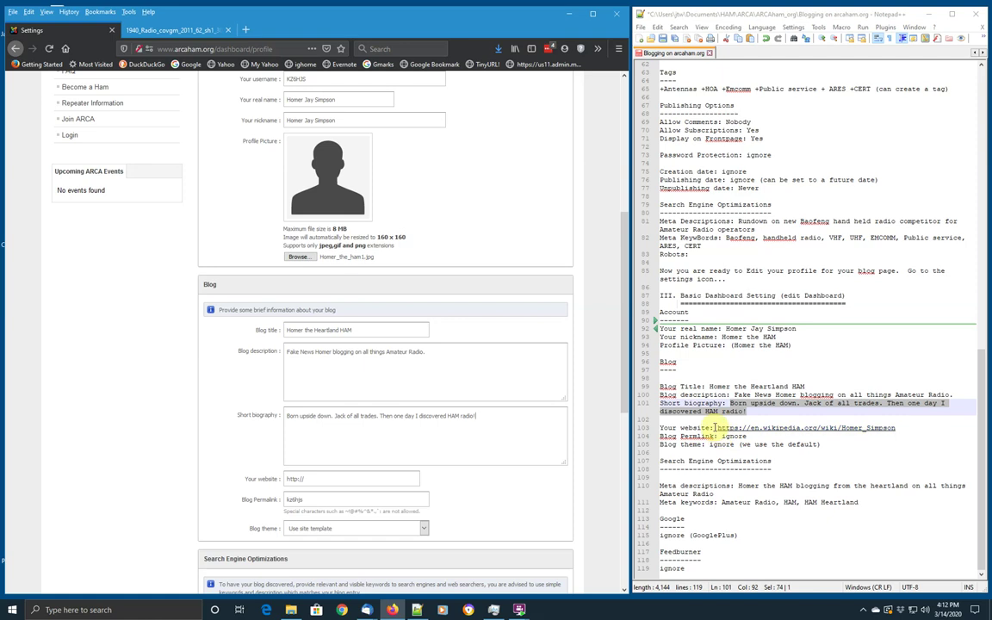
{"action": "left_click_drag", "start_coordinate": [716, 427], "coordinate": [906, 429]}
{"action": "right_click", "coordinate": [886, 427]}
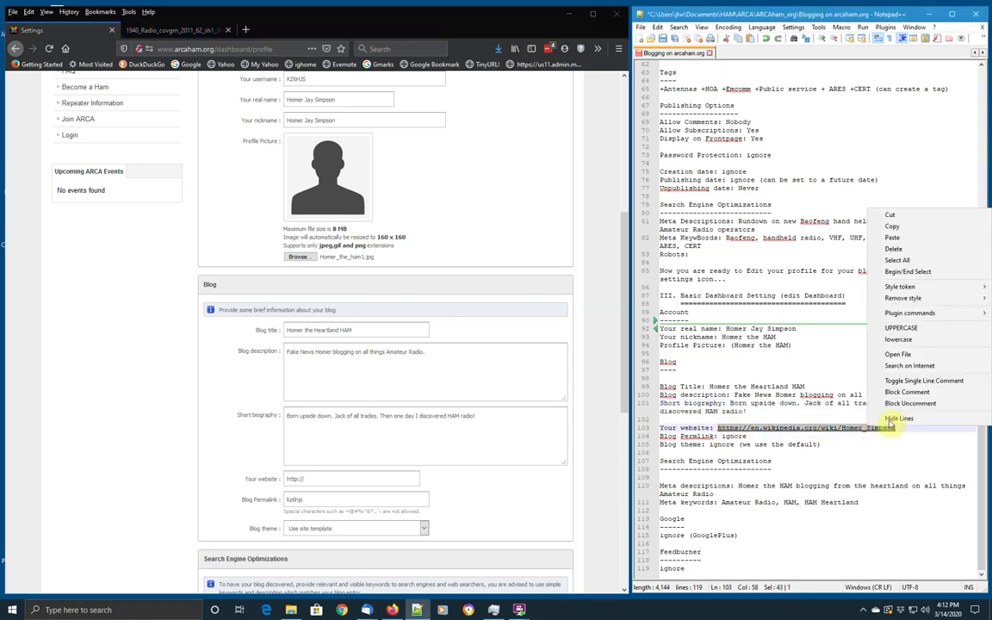
{"action": "left_click", "coordinate": [892, 226]}
{"action": "left_click", "coordinate": [345, 478]}
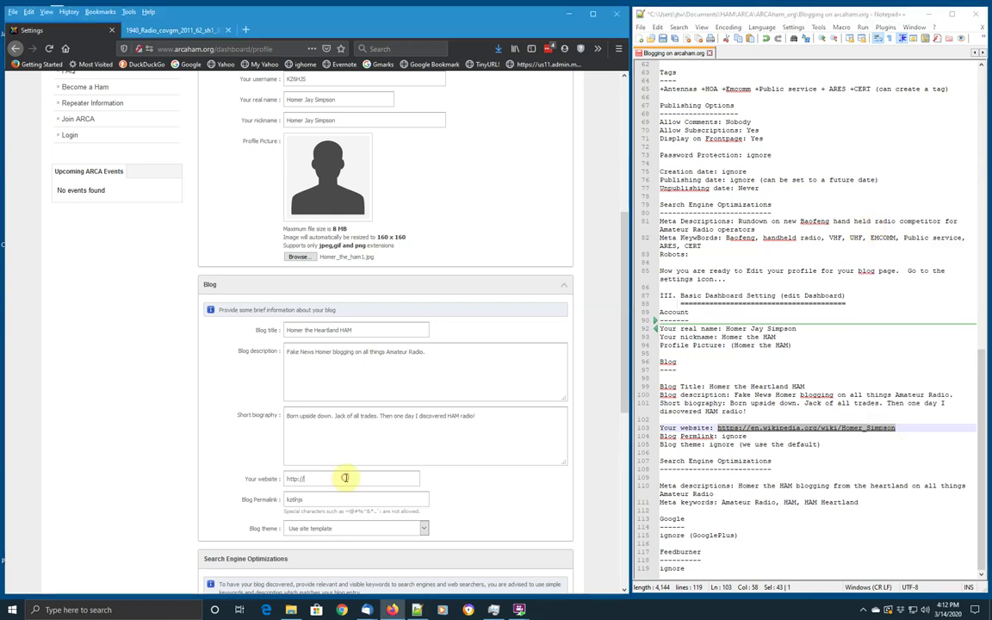
{"action": "key", "text": "BackSpace"}
{"action": "key", "text": "BackSpace"}
{"action": "key", "text": "BackSpace"}
{"action": "key", "text": "BackSpace"}
{"action": "key", "text": "BackSpace"}
{"action": "key", "text": "ctrl+v"}
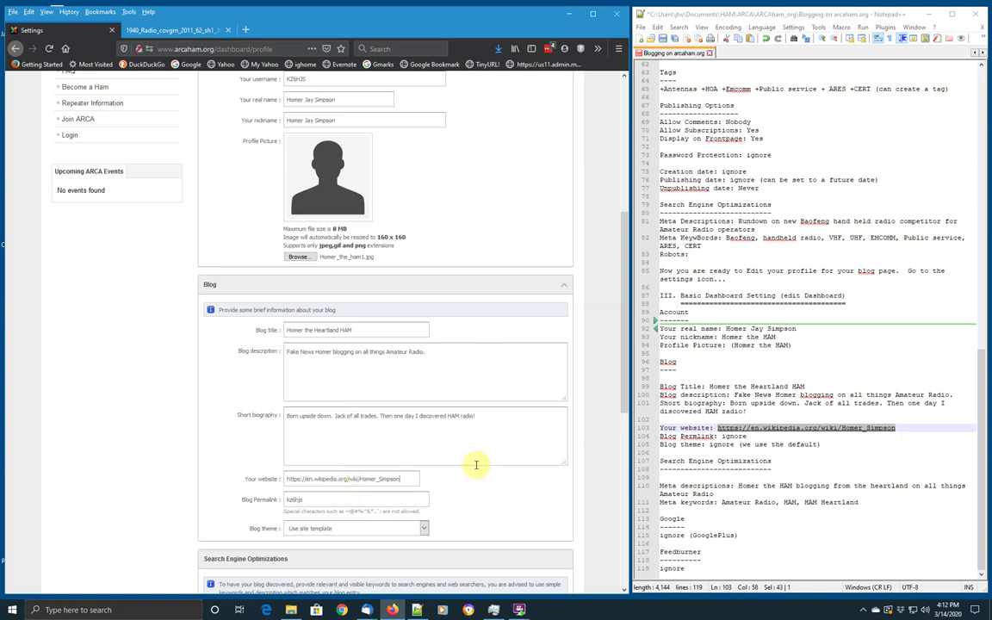
{"action": "left_click_drag", "start_coordinate": [627, 369], "coordinate": [629, 500]}
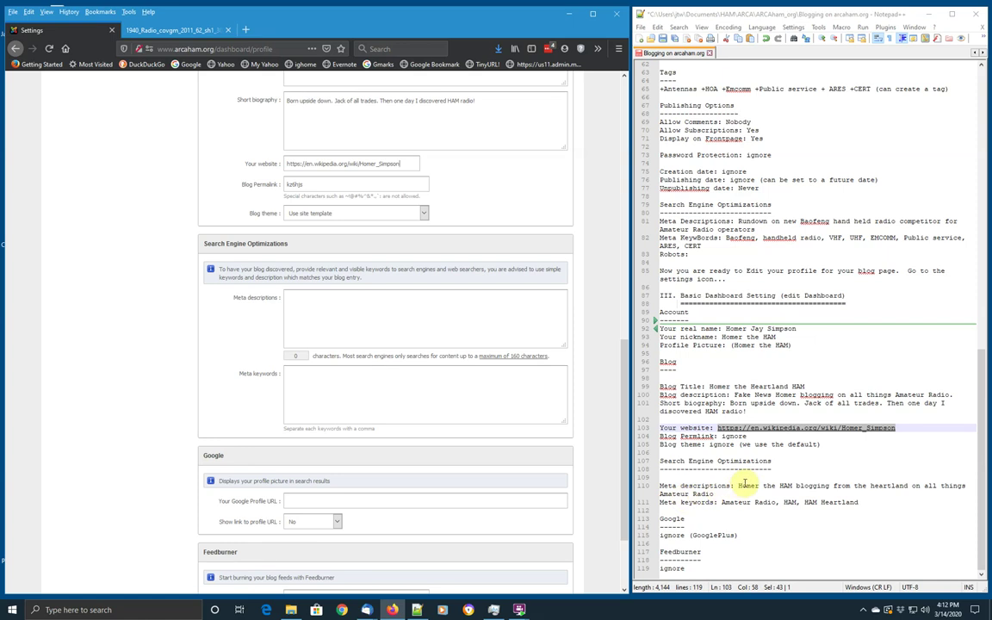
Copy the meta description from the notes into the SEO meta descriptions box.
{"action": "left_click_drag", "start_coordinate": [738, 485], "coordinate": [726, 492]}
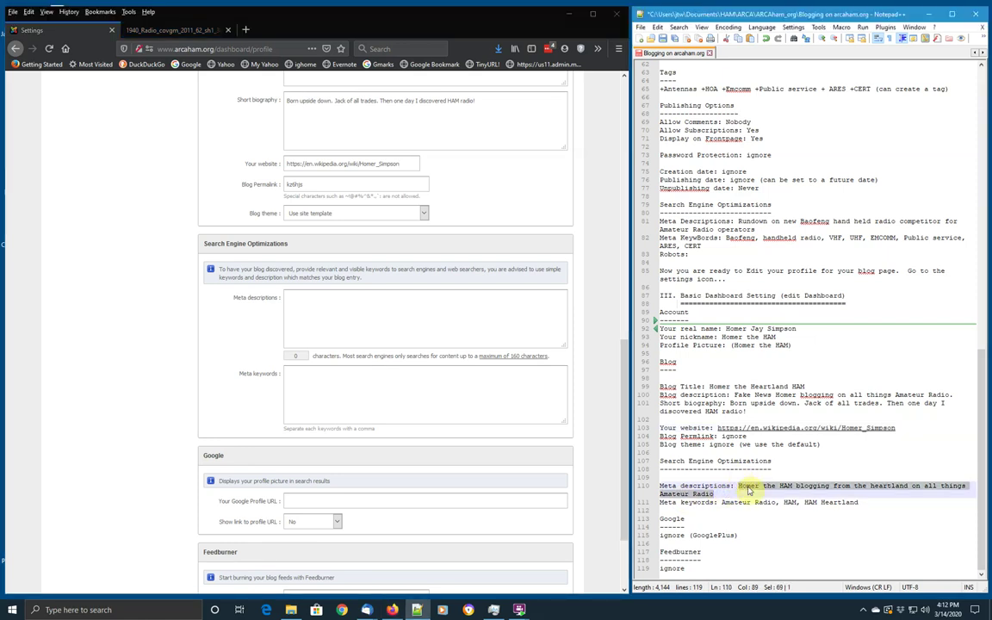
{"action": "right_click", "coordinate": [747, 490]}
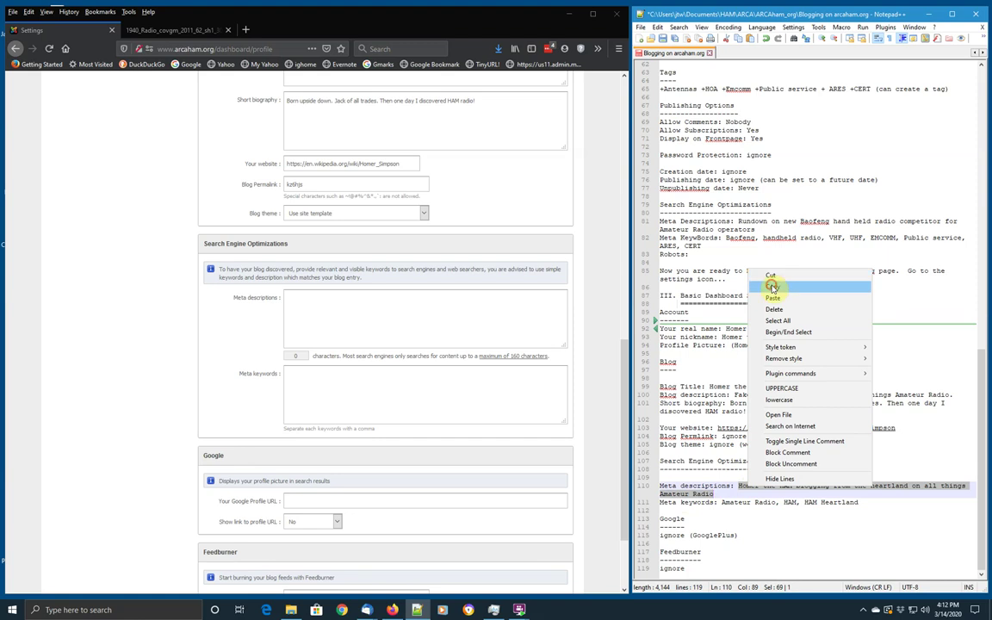
{"action": "left_click", "coordinate": [693, 263]}
{"action": "left_click", "coordinate": [334, 301]}
{"action": "right_click", "coordinate": [332, 297]}
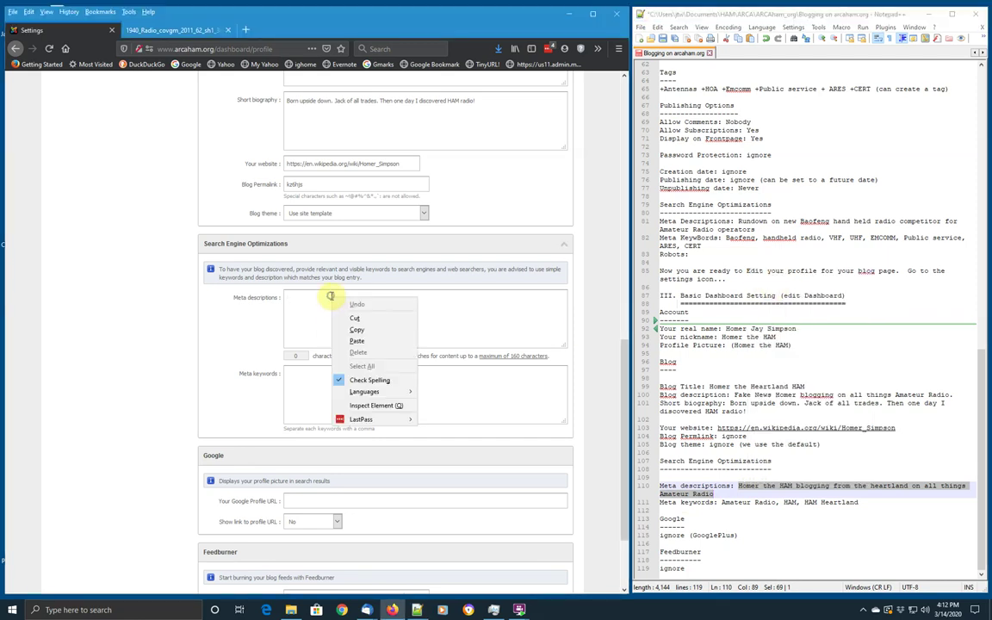
{"action": "left_click", "coordinate": [358, 341]}
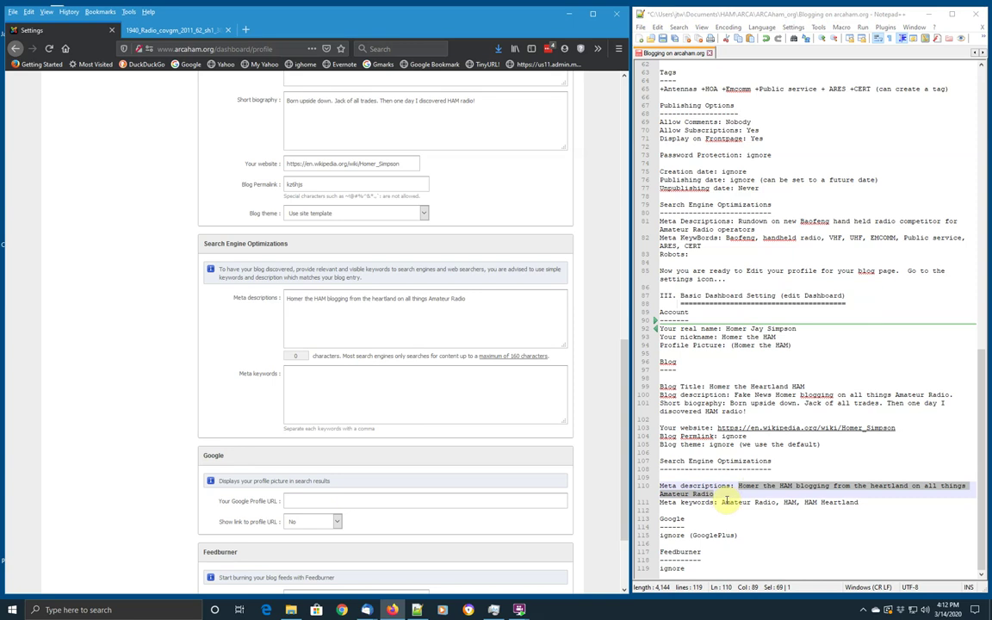
Enter the meta keywords 'Amateur Radio, HAM, HAM Heartland' from the notes.
{"action": "left_click_drag", "start_coordinate": [722, 506], "coordinate": [855, 502]}
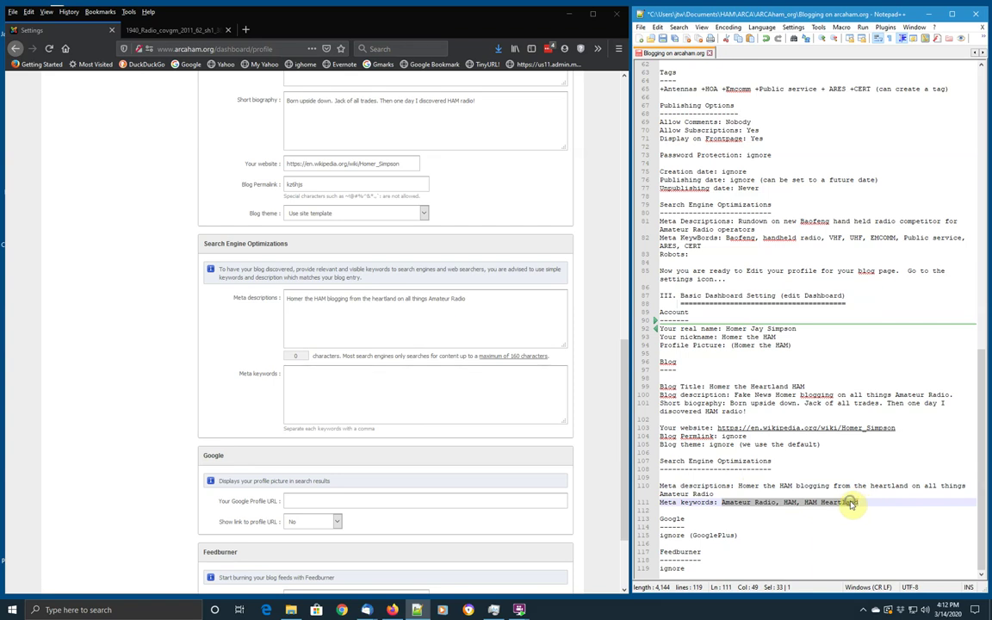
{"action": "right_click", "coordinate": [857, 501]}
{"action": "left_click", "coordinate": [874, 302]}
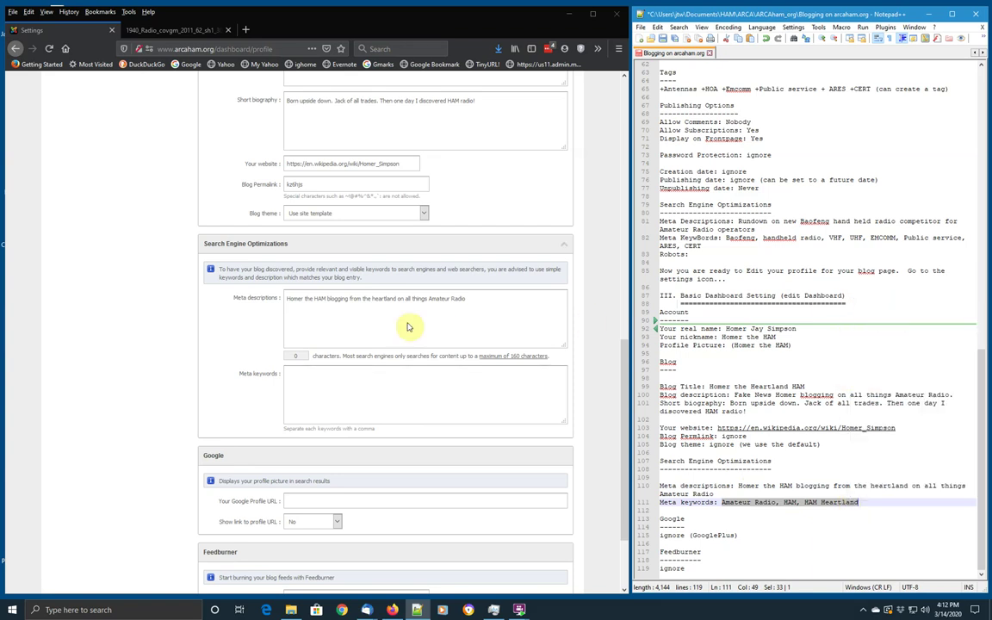
{"action": "left_click", "coordinate": [296, 372]}
{"action": "right_click", "coordinate": [296, 372]}
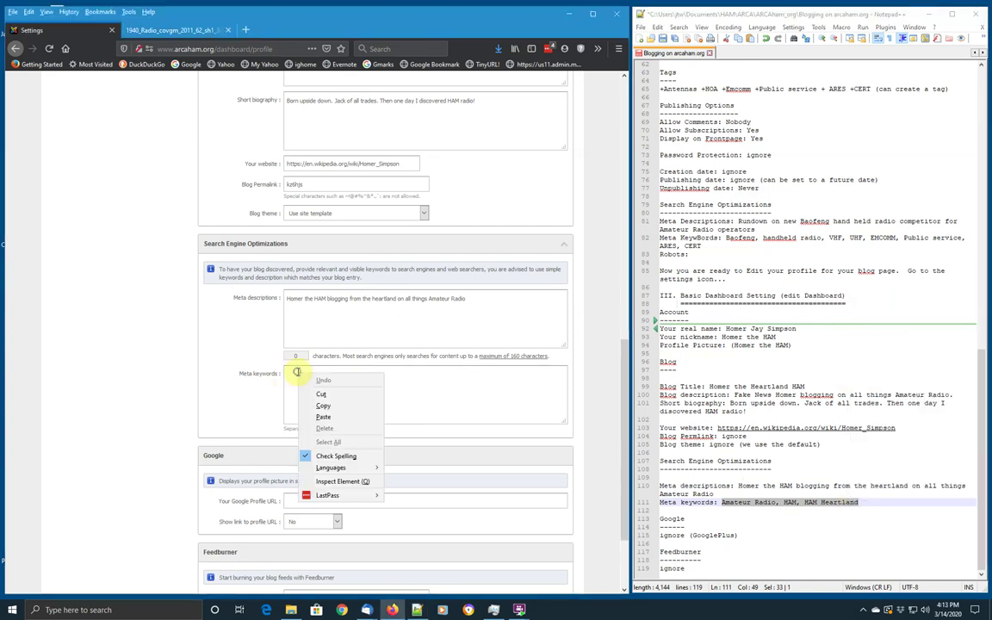
{"action": "left_click", "coordinate": [327, 414]}
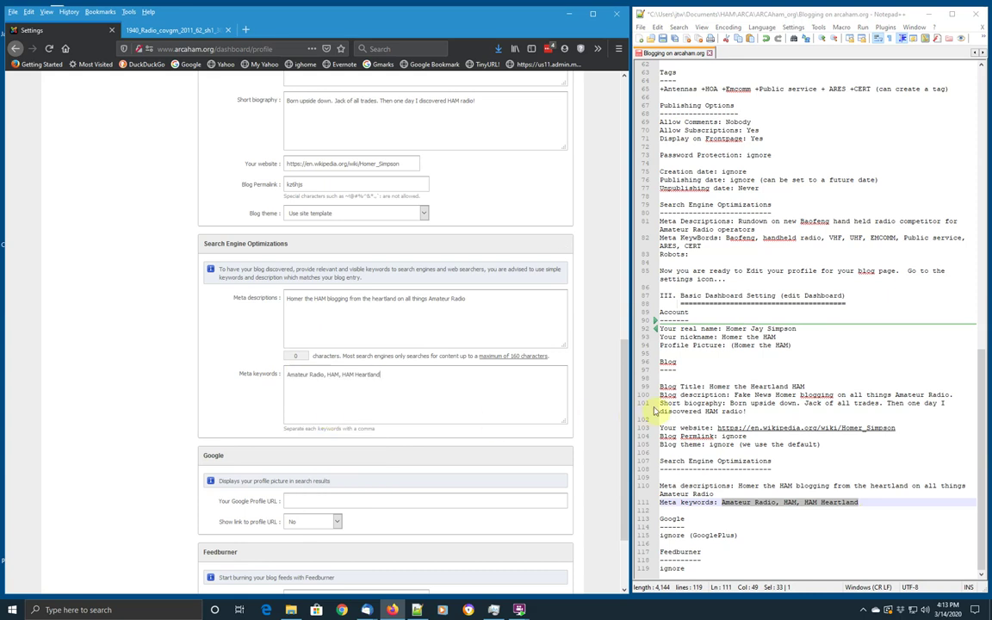
{"action": "left_click_drag", "start_coordinate": [632, 443], "coordinate": [644, 193]}
Save the profile settings, then return to the 'Is this the Baofeng Killer?' draft.
{"action": "left_click", "coordinate": [278, 212]}
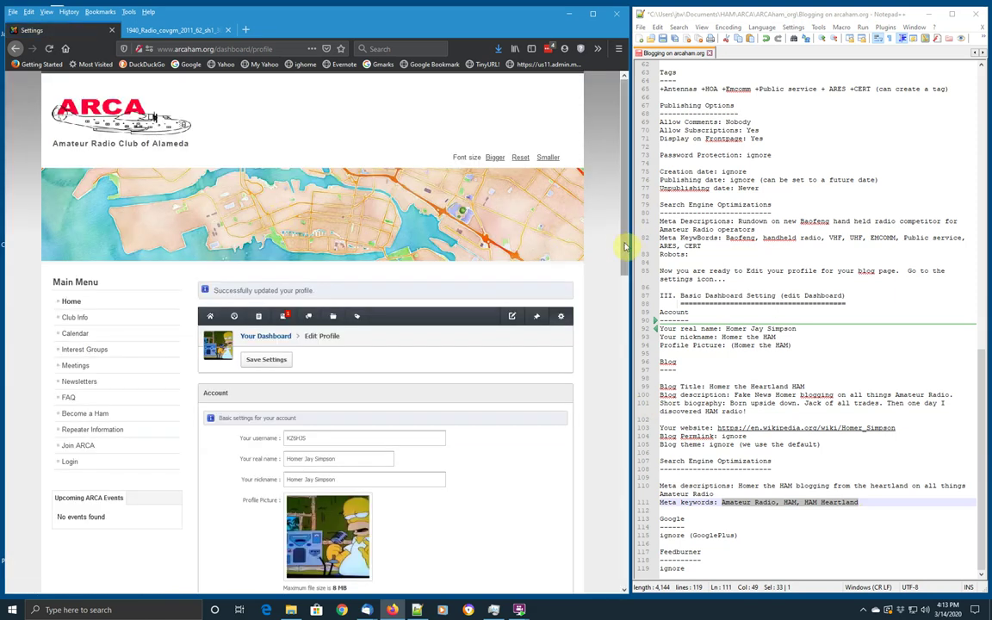
{"action": "left_click_drag", "start_coordinate": [625, 236], "coordinate": [610, 327]}
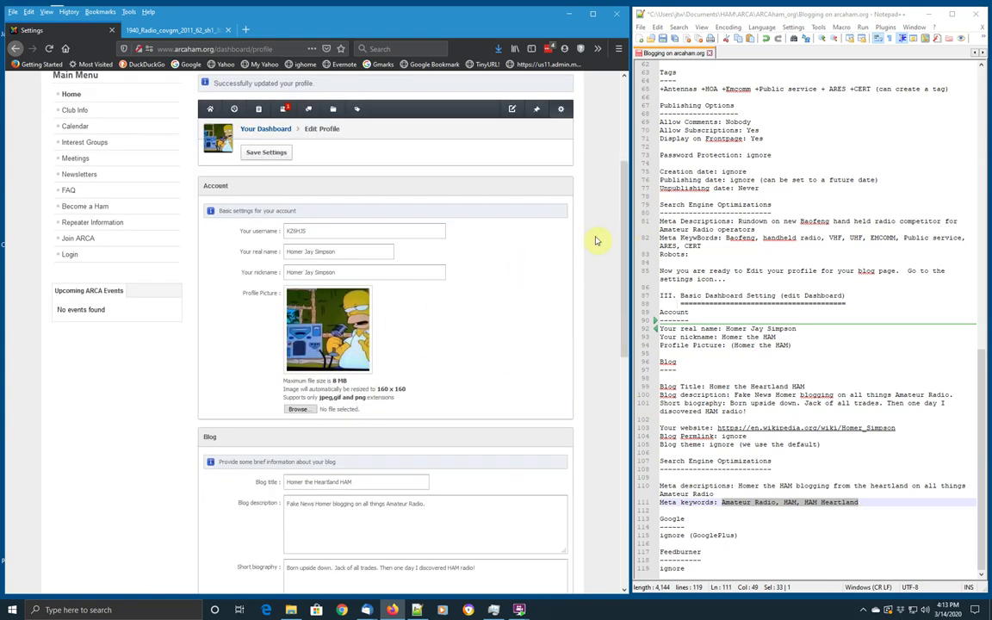
{"action": "left_click_drag", "start_coordinate": [626, 245], "coordinate": [626, 199]}
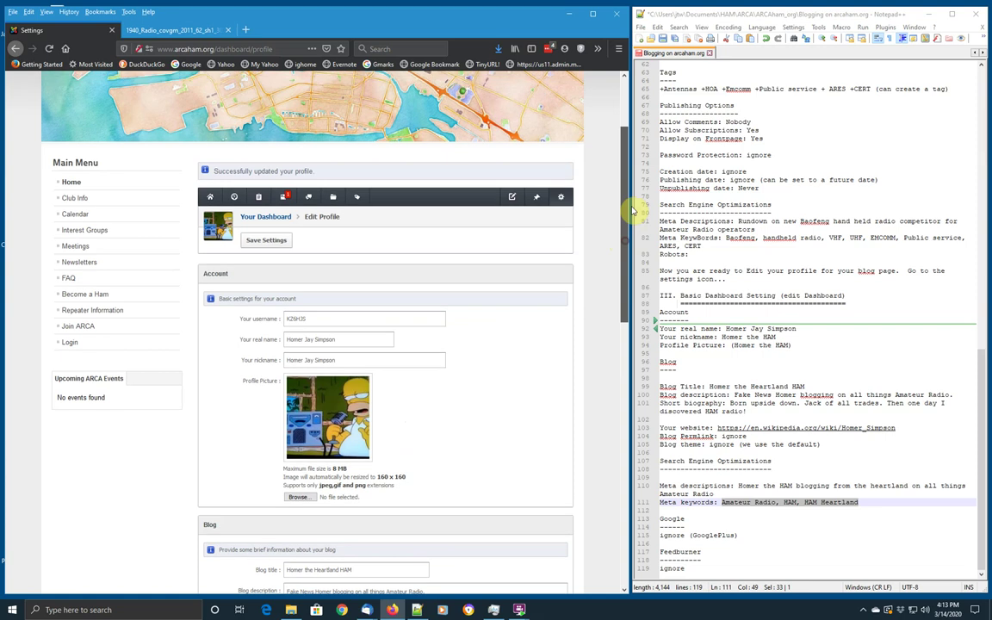
{"action": "left_click", "coordinate": [209, 197]}
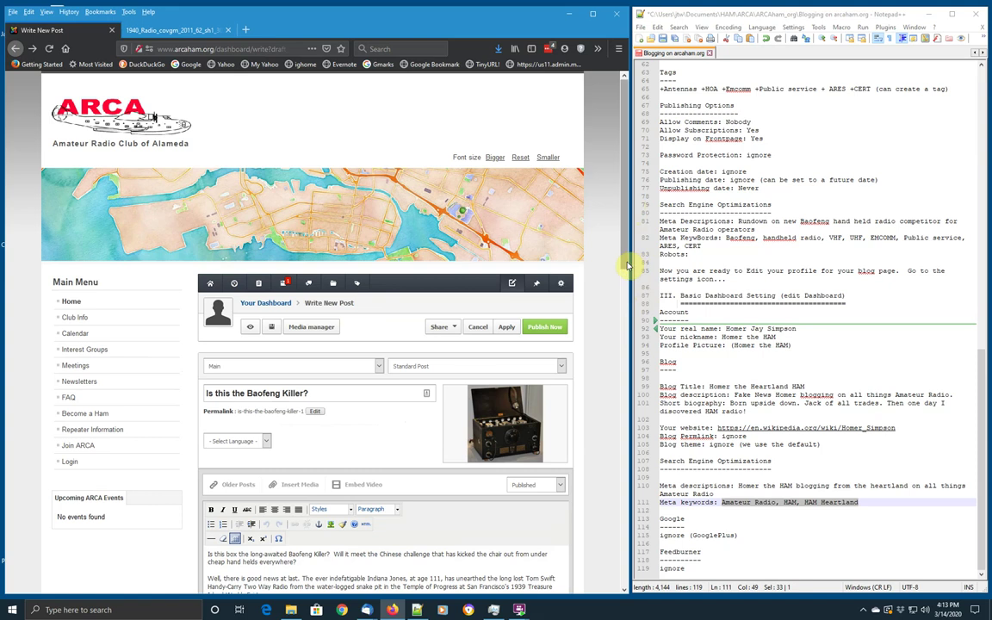
Review the post settings and publish 'Is this the Baofeng Killer?' with Publish Now.
{"action": "left_click_drag", "start_coordinate": [626, 267], "coordinate": [627, 516]}
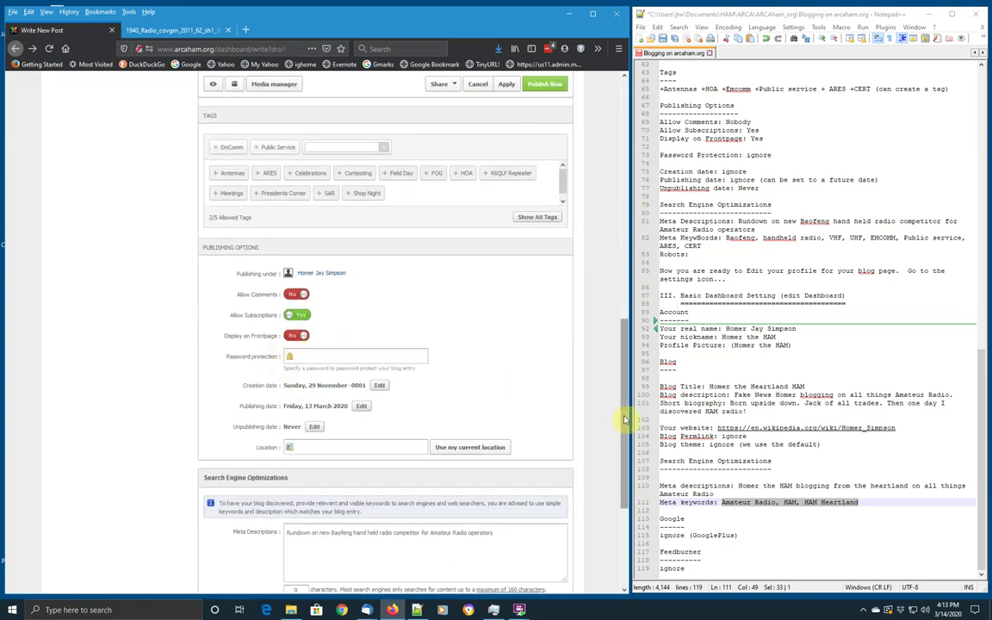
{"action": "left_click_drag", "start_coordinate": [627, 405], "coordinate": [620, 225]}
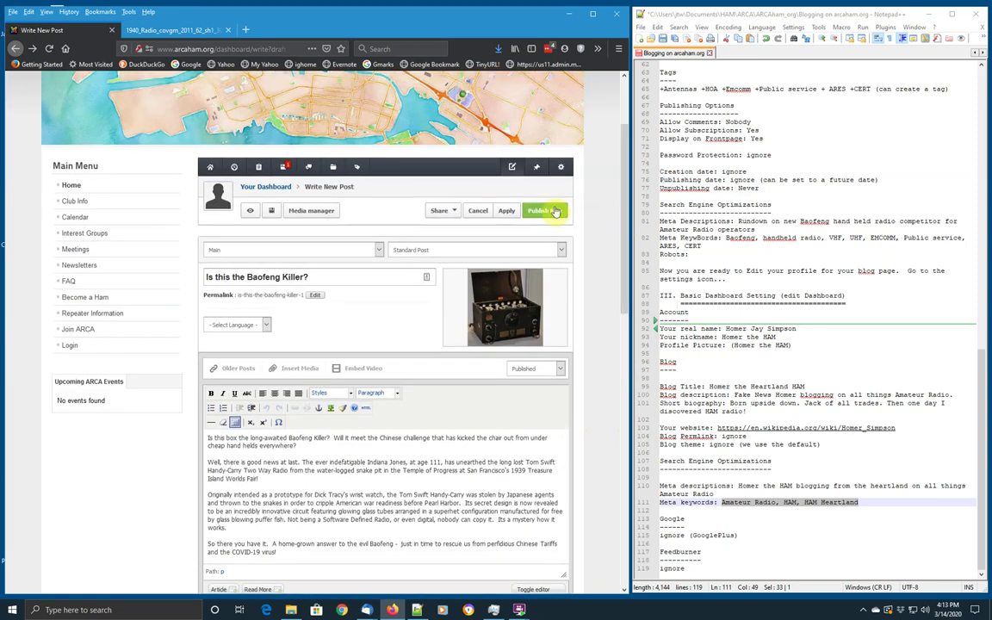
{"action": "left_click", "coordinate": [553, 212]}
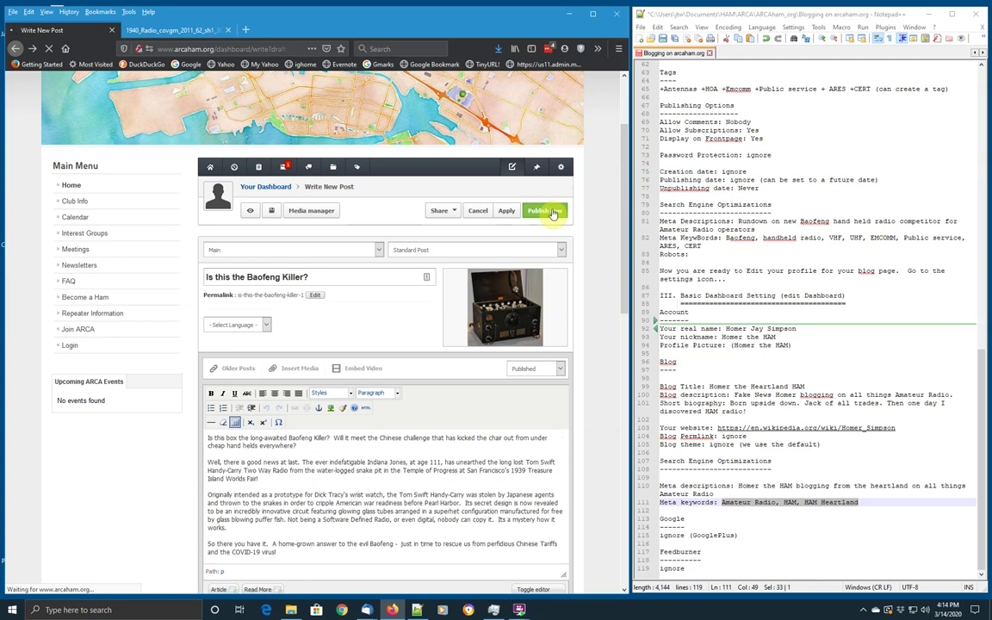
Find Homer the Heartland HAM in the Bloggers list and open that blog page.
{"action": "left_click", "coordinate": [68, 186]}
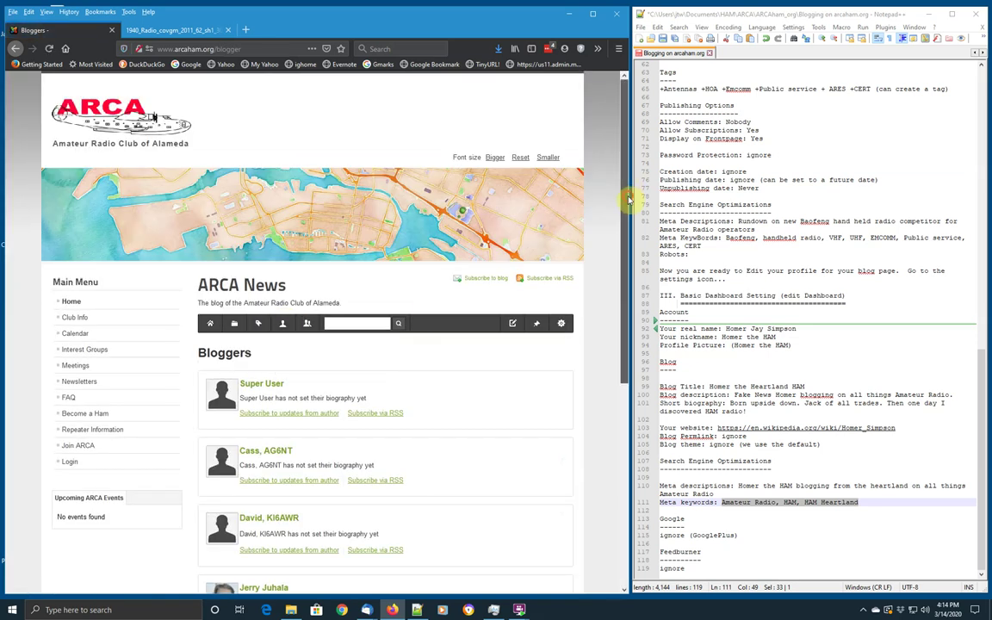
{"action": "scroll", "coordinate": [629, 231], "scroll_direction": "down", "scroll_amount": 1}
{"action": "scroll", "coordinate": [516, 344], "scroll_direction": "down", "scroll_amount": 6}
{"action": "triple_click", "coordinate": [274, 394]}
{"action": "left_click", "coordinate": [275, 443]}
{"action": "triple_click", "coordinate": [279, 460]}
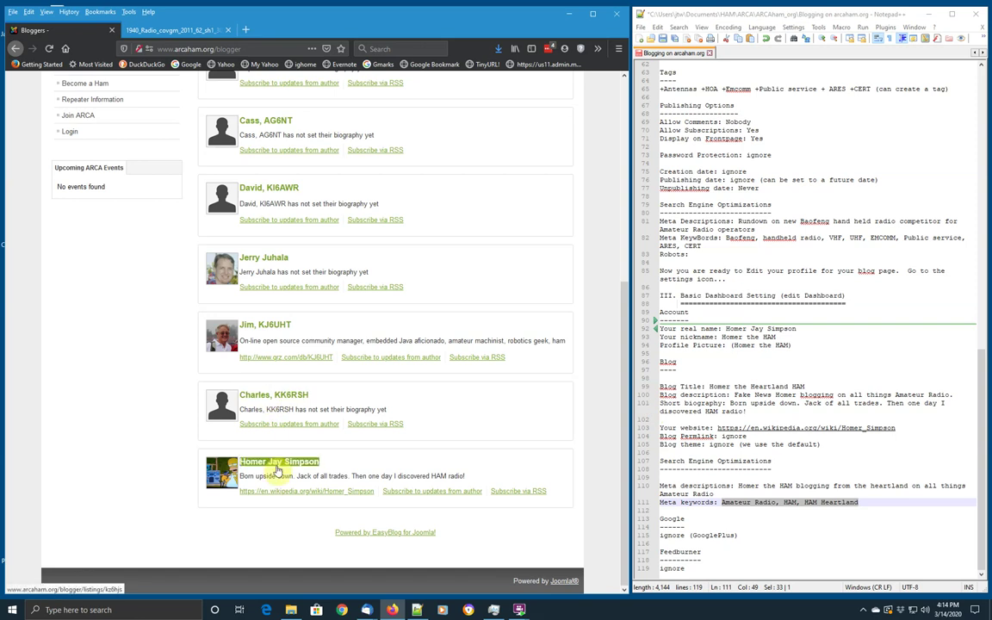
{"action": "left_click", "coordinate": [278, 472]}
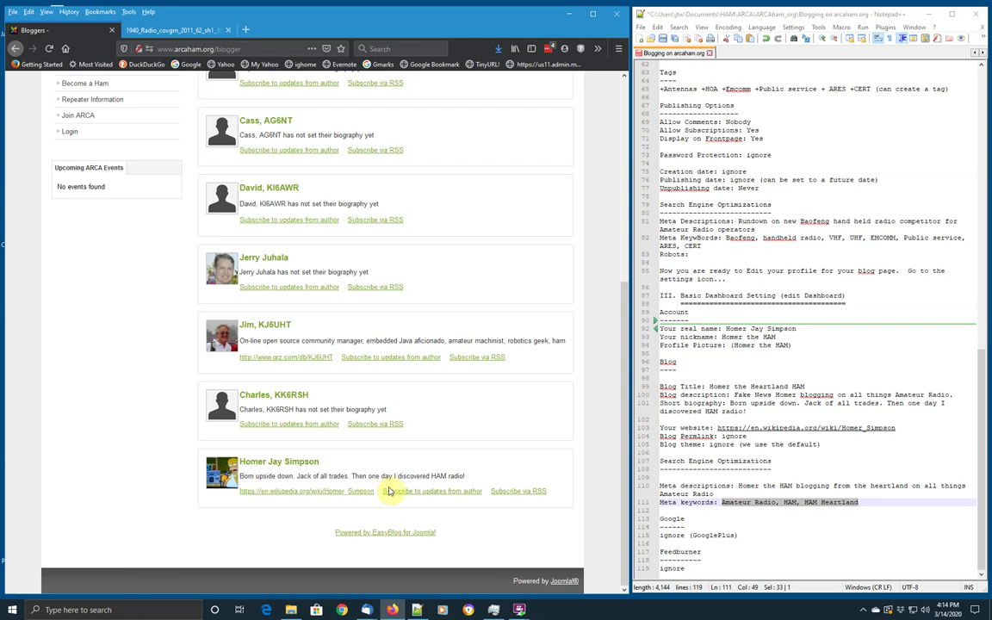
{"action": "left_click", "coordinate": [272, 463]}
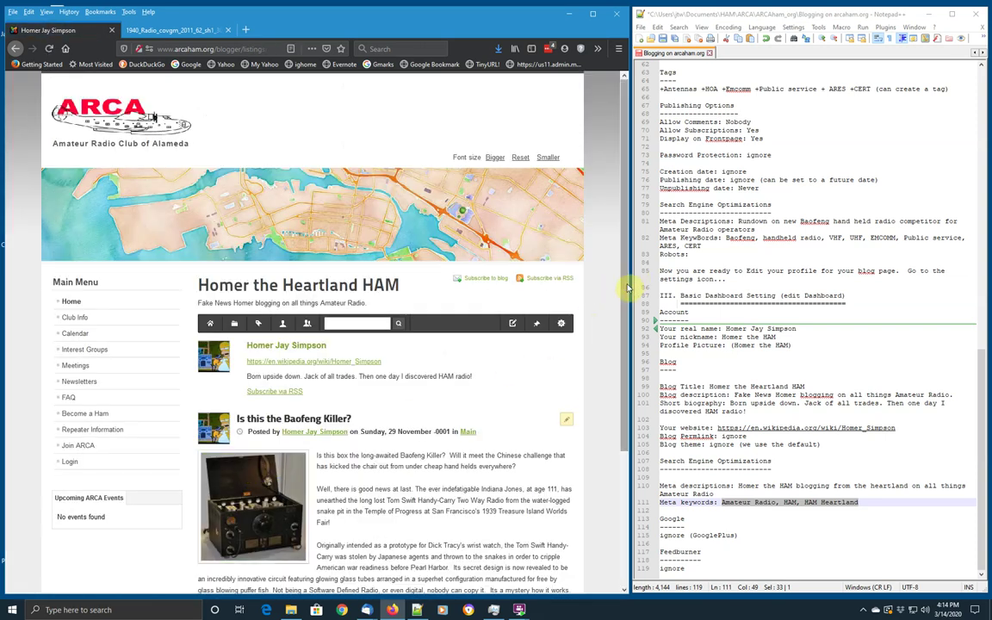
{"action": "left_click_drag", "start_coordinate": [627, 285], "coordinate": [625, 419]}
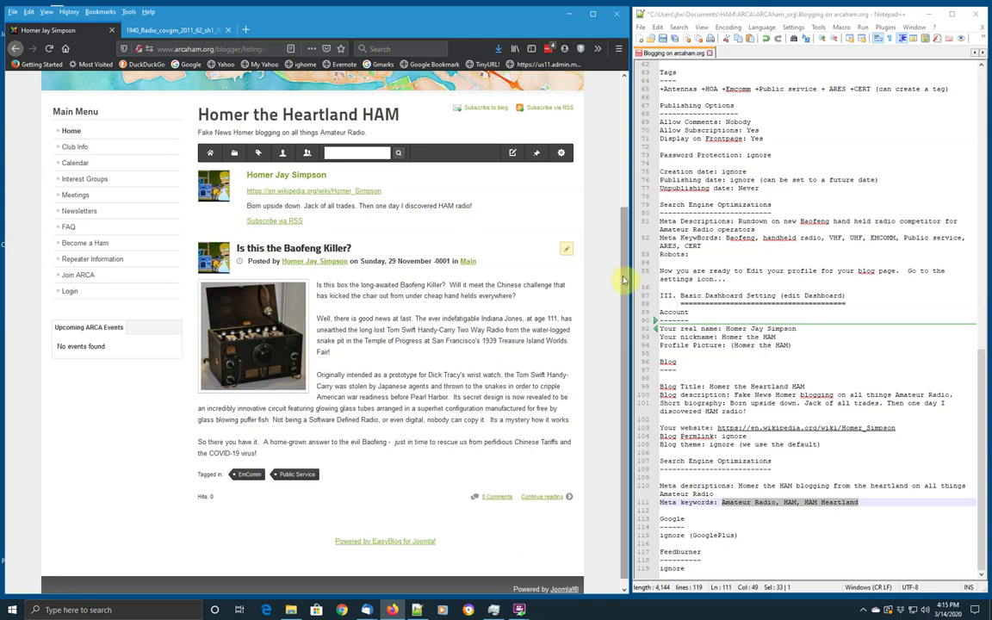
{"action": "left_click_drag", "start_coordinate": [626, 277], "coordinate": [624, 206]}
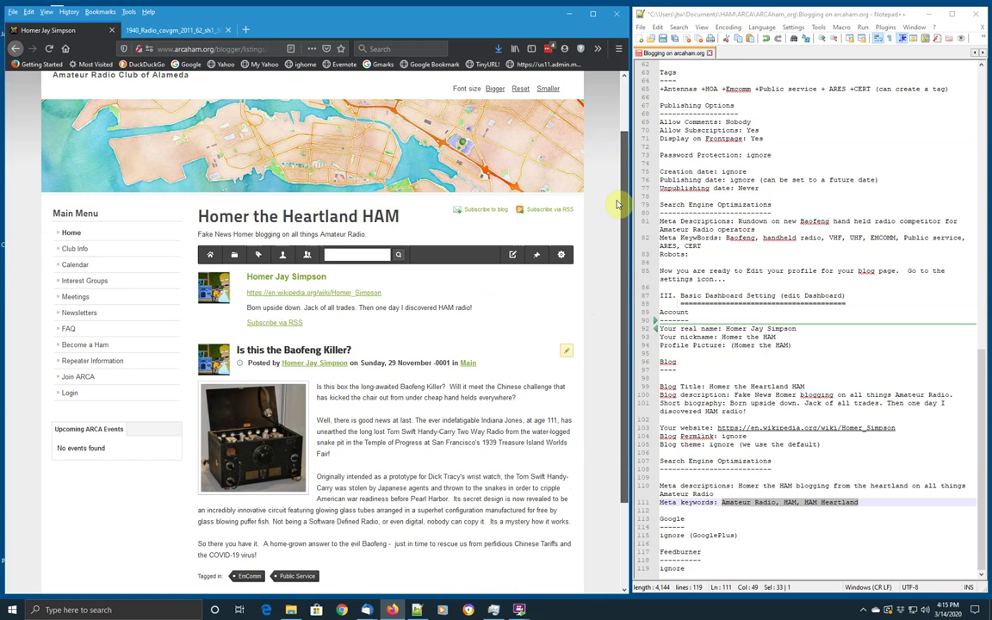
Go to the ARCA News home page and check the HOA antennas post's edit options.
{"action": "left_click", "coordinate": [75, 234]}
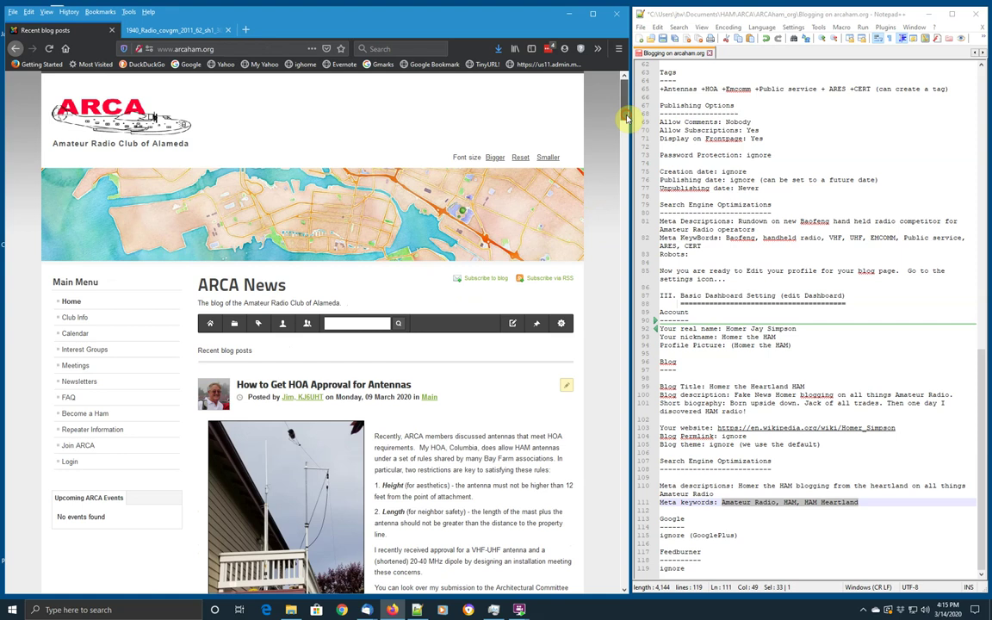
{"action": "scroll", "coordinate": [627, 129], "scroll_direction": "down", "scroll_amount": 5}
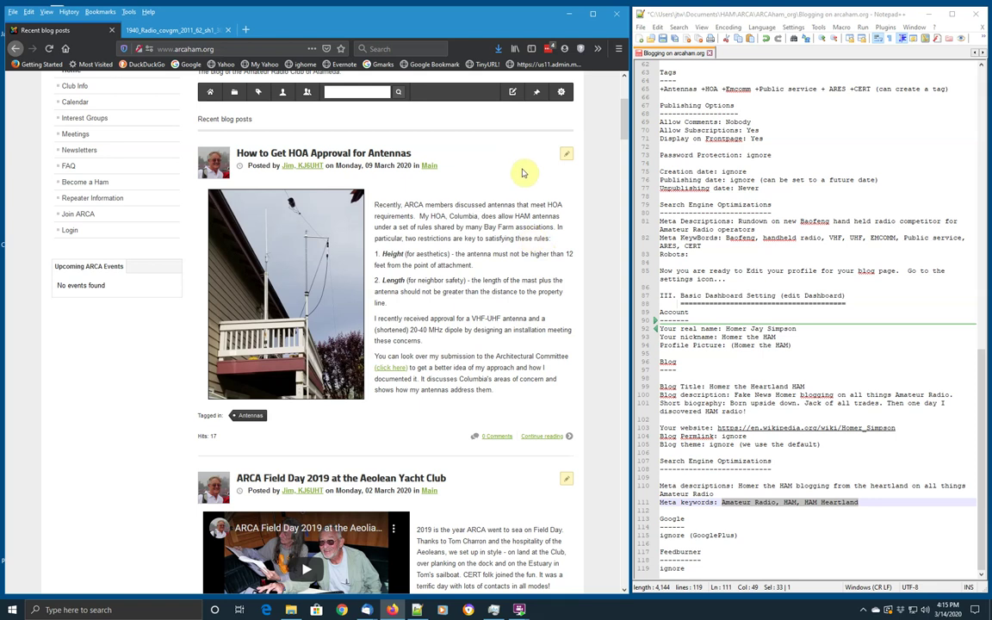
{"action": "left_click", "coordinate": [566, 155]}
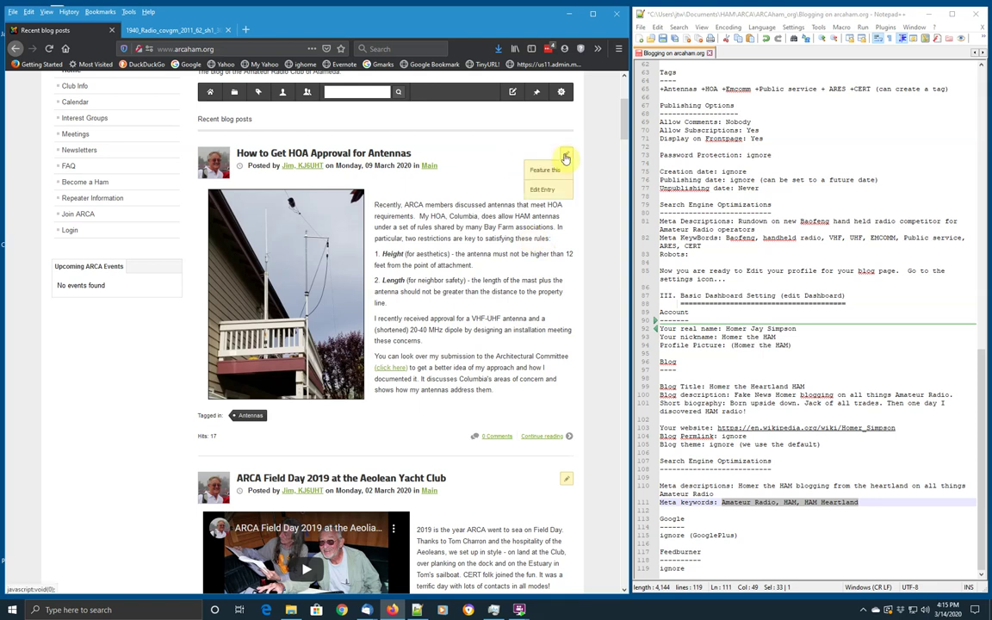